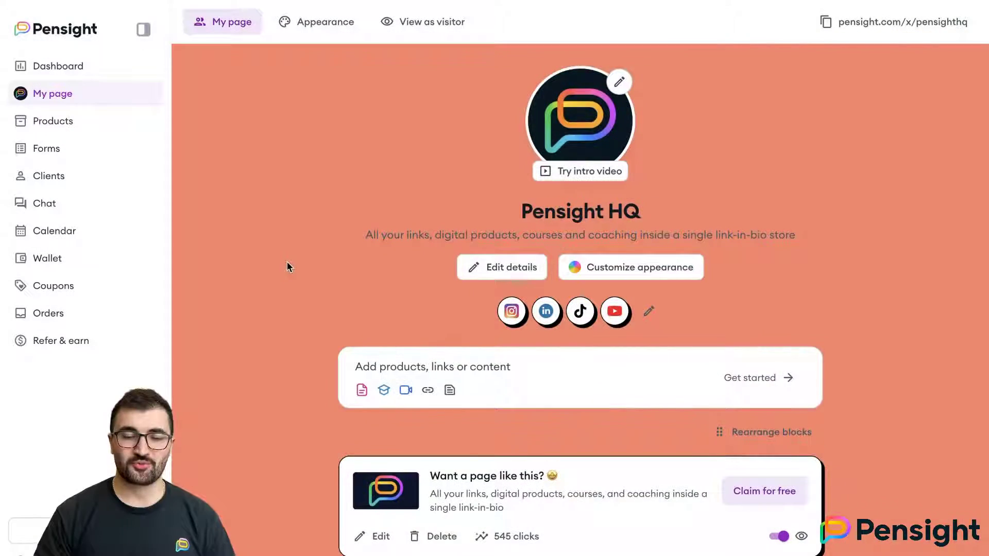
# - Open the profile name and tagline editor and save the details
pyautogui.scroll(-3, 287, 264)
pyautogui.scroll(-3, 287, 264)
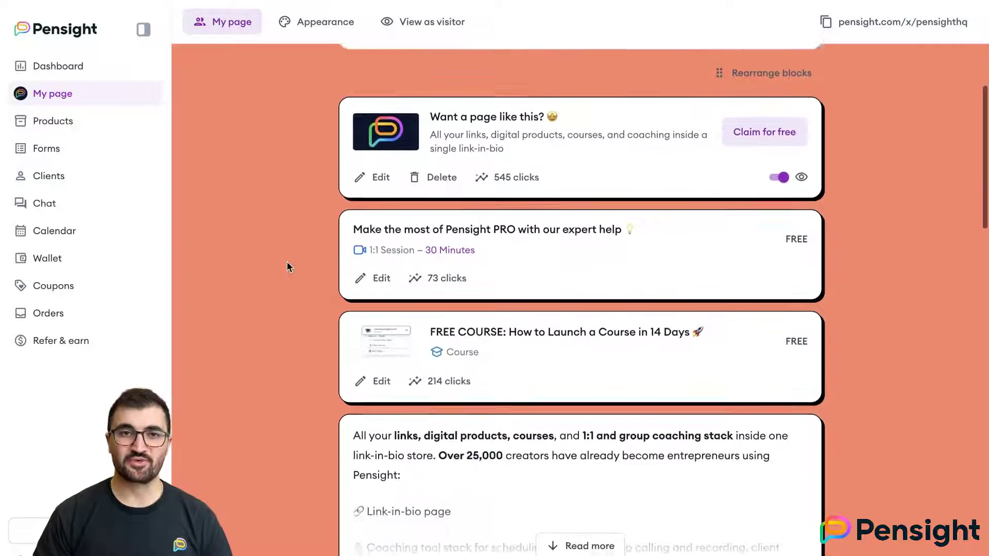
pyautogui.scroll(7, 287, 264)
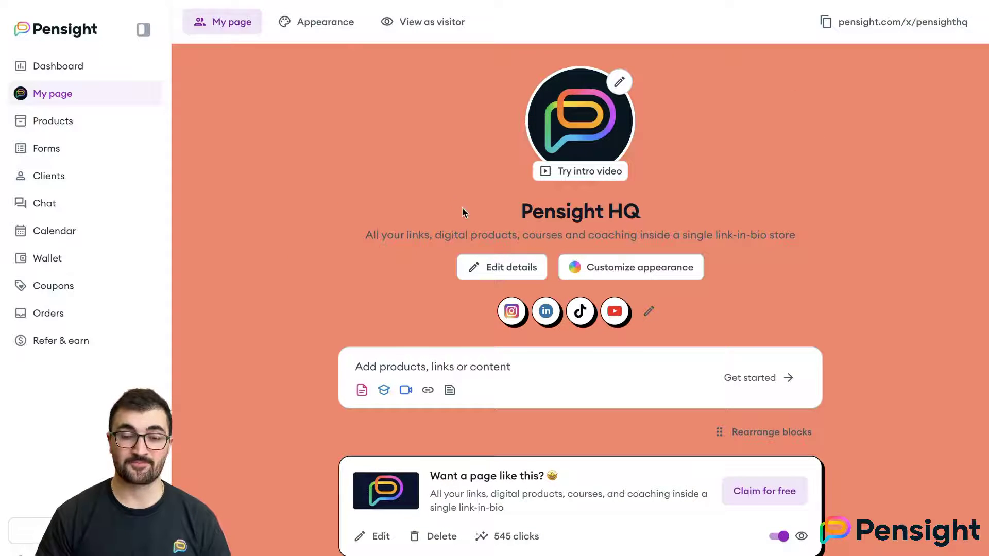
pyautogui.click(509, 267)
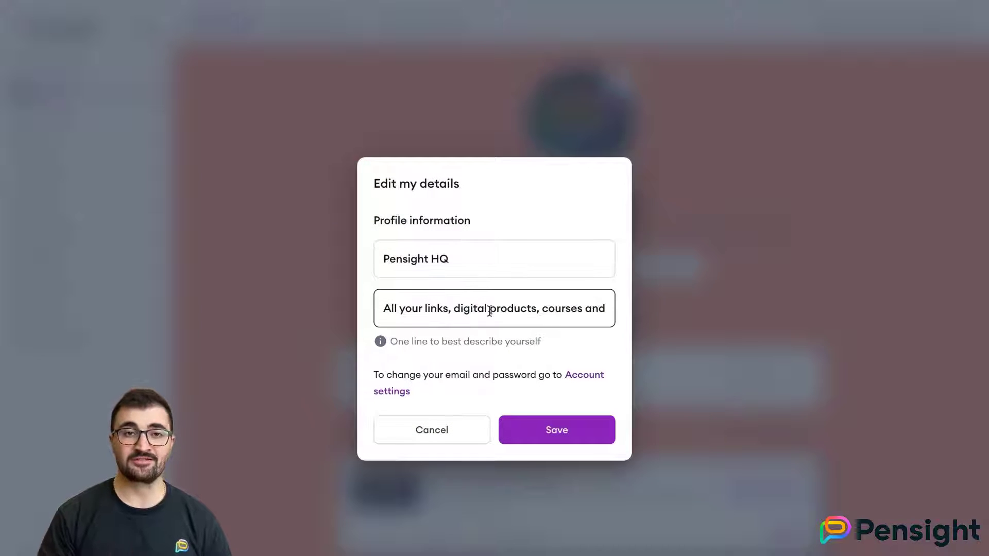
pyautogui.click(521, 422)
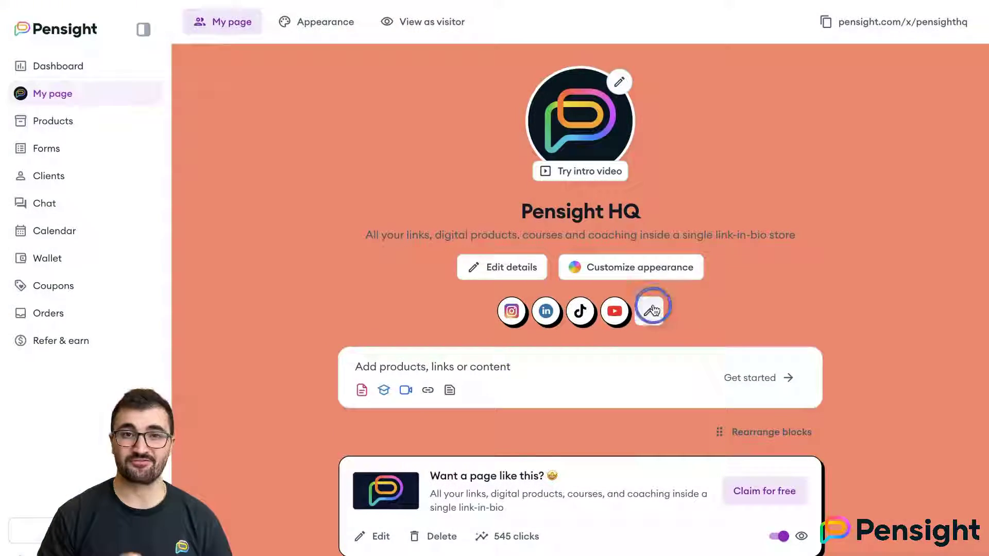
# - Check the social links and intro video dialogs, closing both without changes
pyautogui.click(649, 309)
pyautogui.click(693, 311)
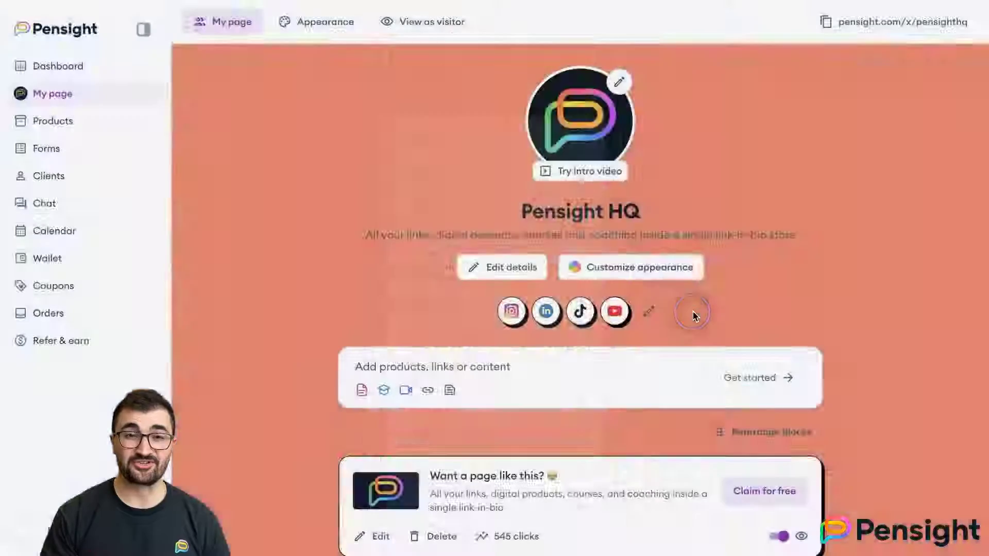
pyautogui.click(565, 166)
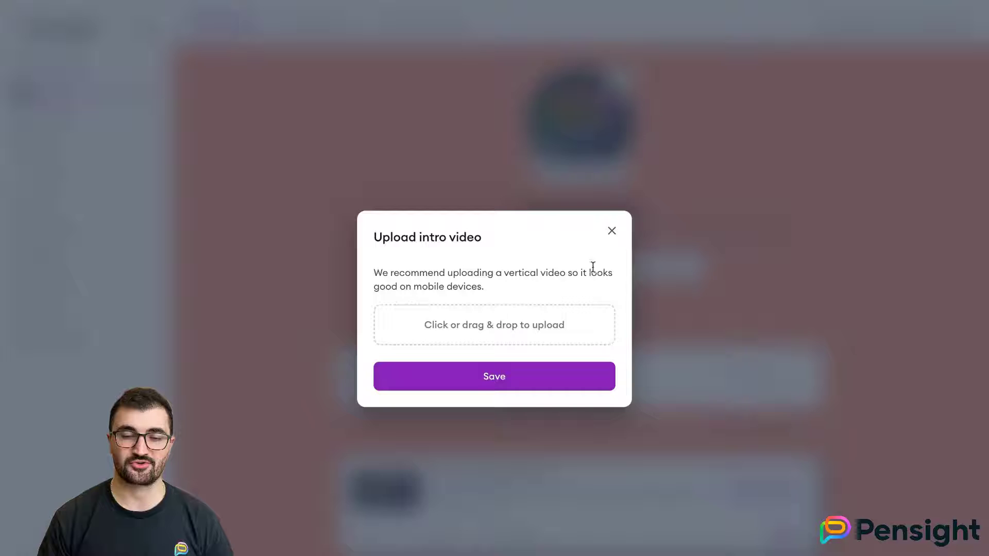
pyautogui.click(610, 229)
# - Open the 'Add products, links or content' chooser
pyautogui.scroll(-4, 443, 415)
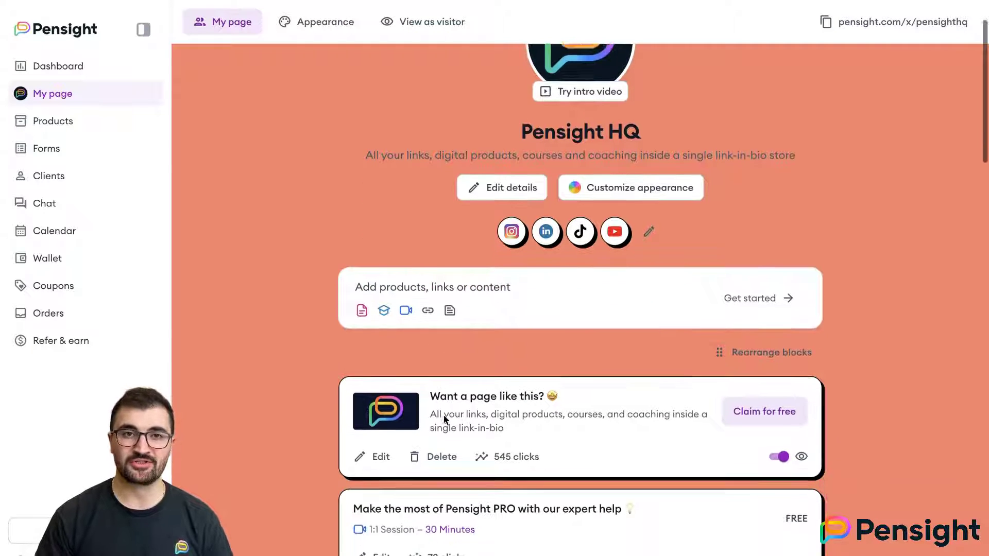
pyautogui.scroll(-3, 446, 419)
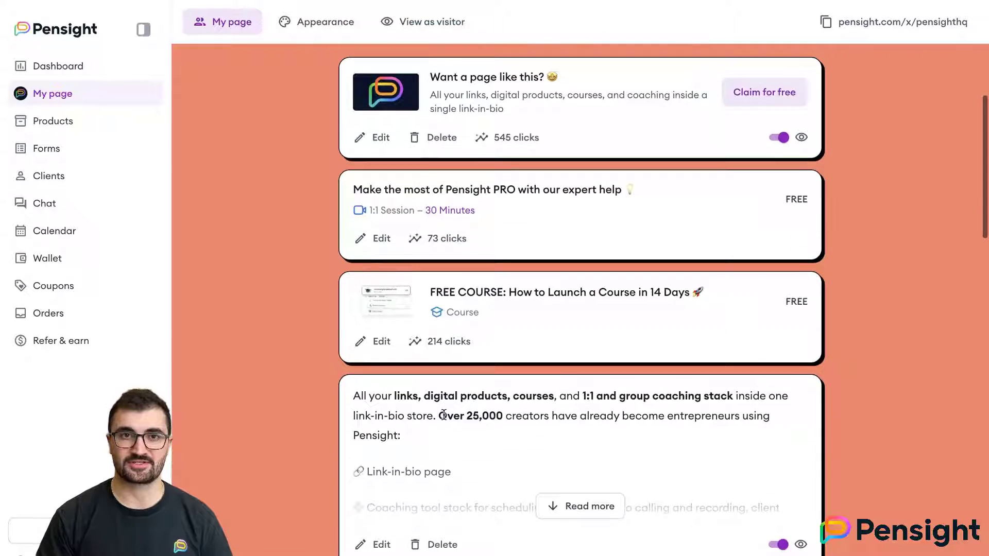
pyautogui.scroll(3, 445, 419)
pyautogui.click(545, 174)
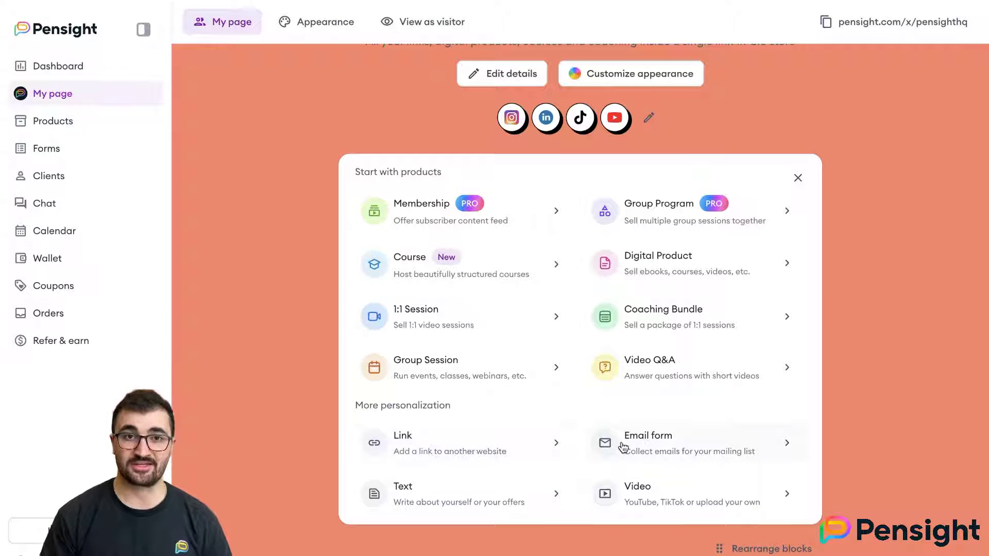
# - Start a Video block with a pasted YouTube link, then discard it
pyautogui.scroll(-1, 634, 442)
pyautogui.click(642, 437)
pyautogui.click(451, 157)
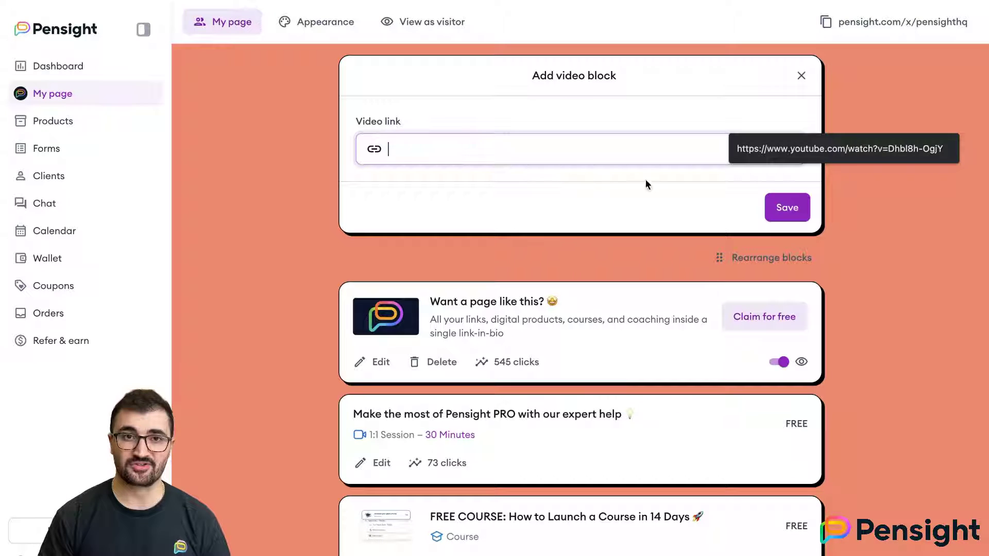
pyautogui.write('https://www.youtube.com/watch?v=Dhbl8h-OgjY')
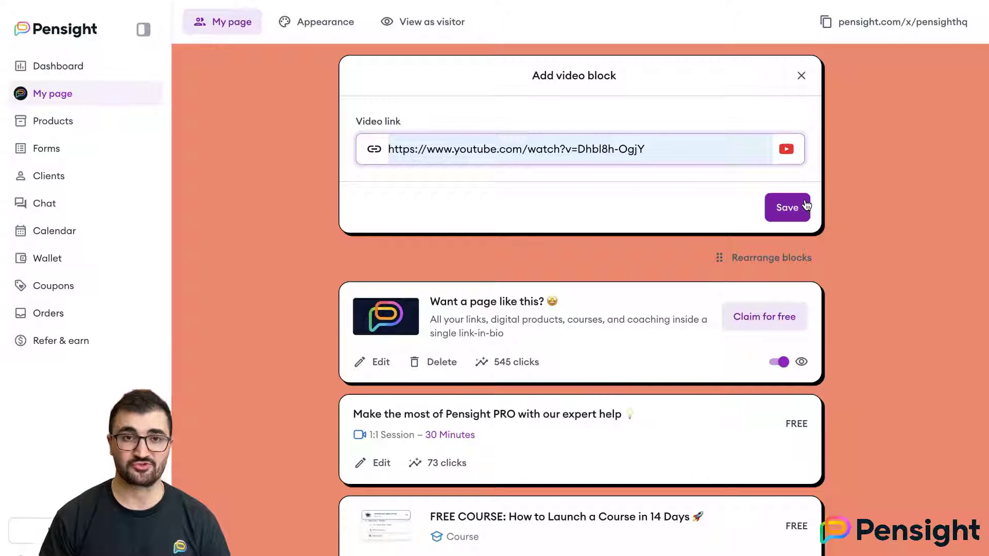
pyautogui.click(801, 75)
# - Start a Text block from the add-content list, then discard it
pyautogui.scroll(1, 555, 128)
pyautogui.click(555, 129)
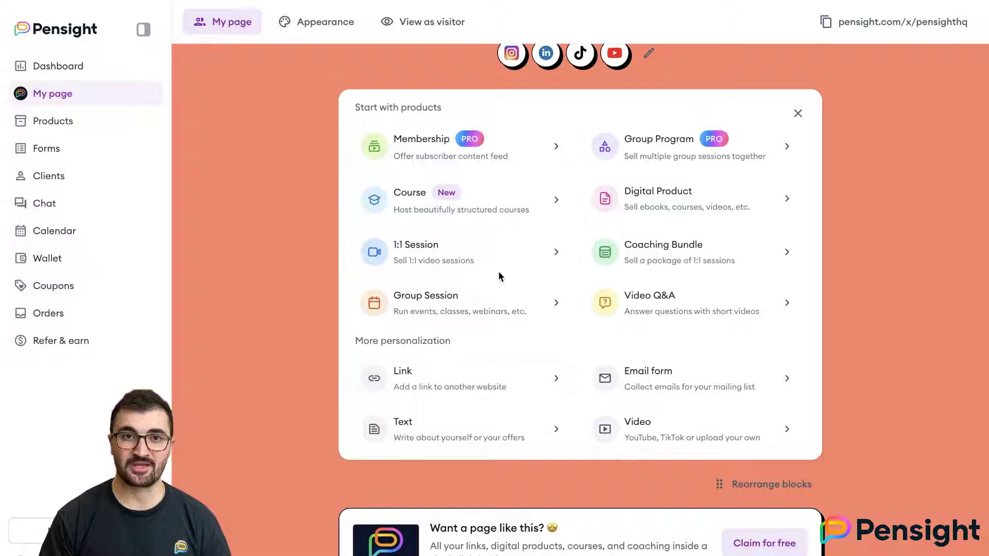
pyautogui.click(453, 430)
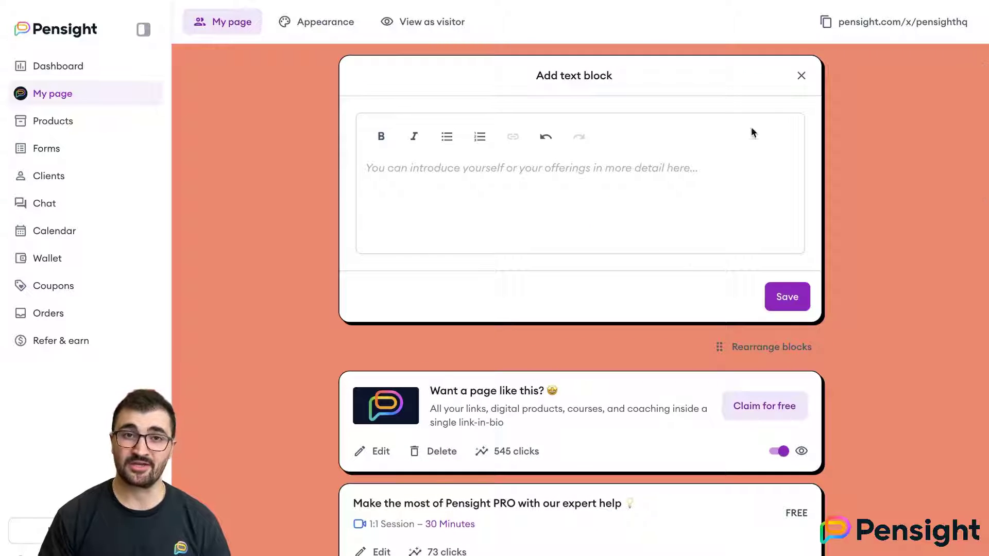
pyautogui.click(800, 80)
# - Add an email form block titled 'Subscribe' to the page, then delete that block
pyautogui.scroll(-3, 619, 410)
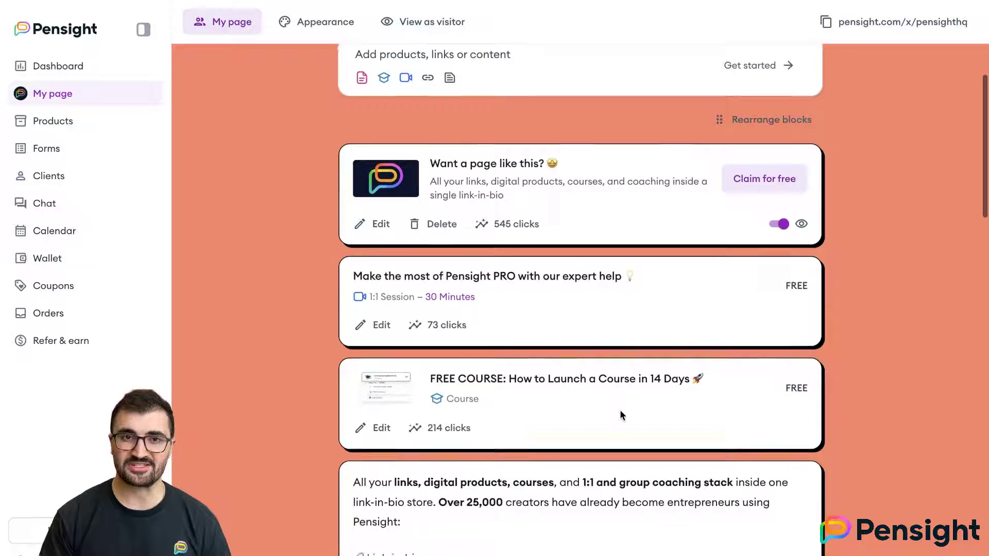
pyautogui.scroll(-2, 570, 521)
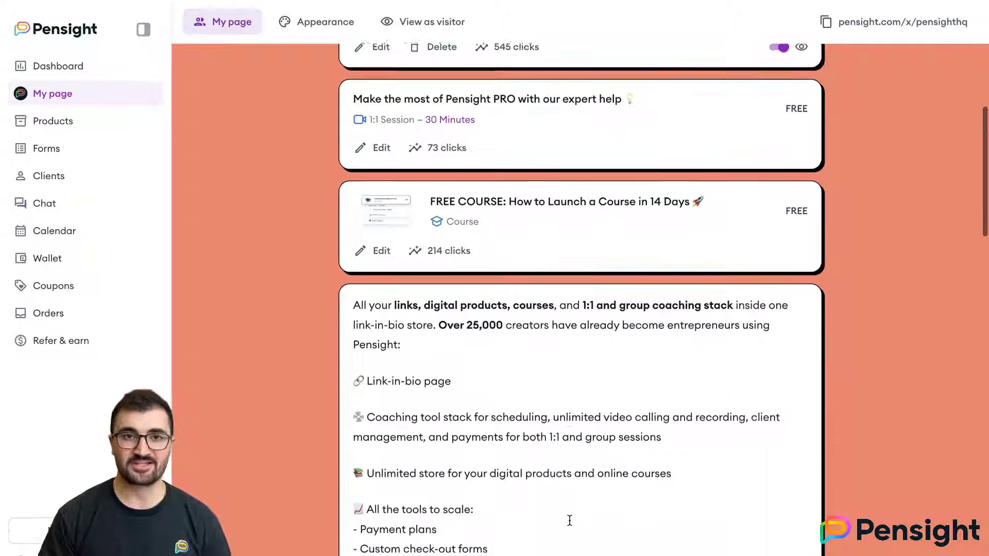
pyautogui.scroll(7, 576, 394)
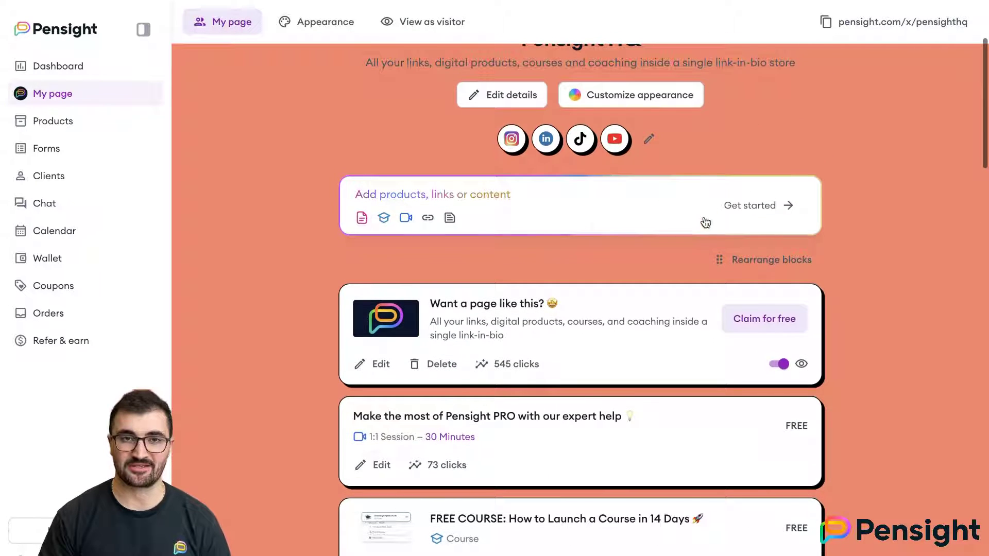
pyautogui.click(704, 216)
pyautogui.click(656, 462)
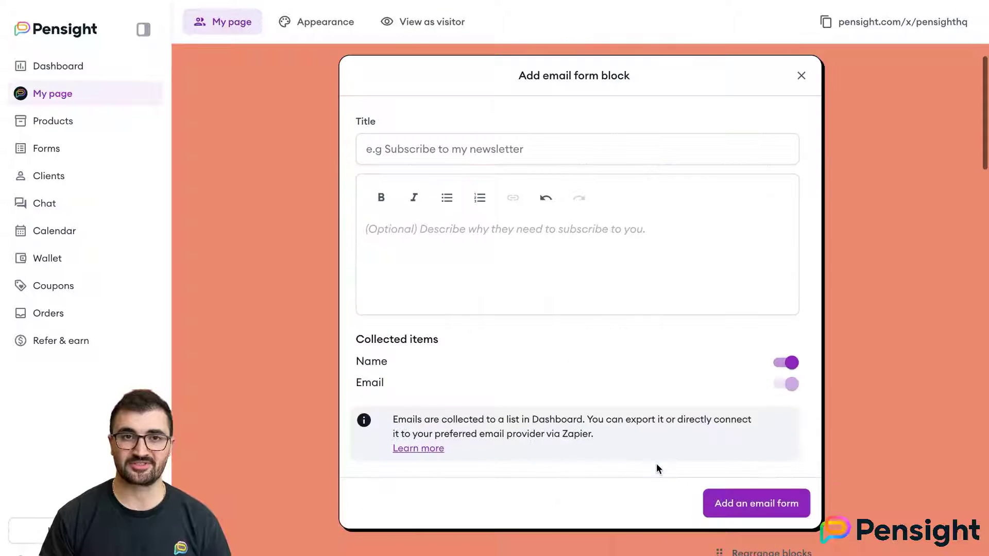
pyautogui.click(538, 152)
pyautogui.write('Subscribe')
pyautogui.click(737, 499)
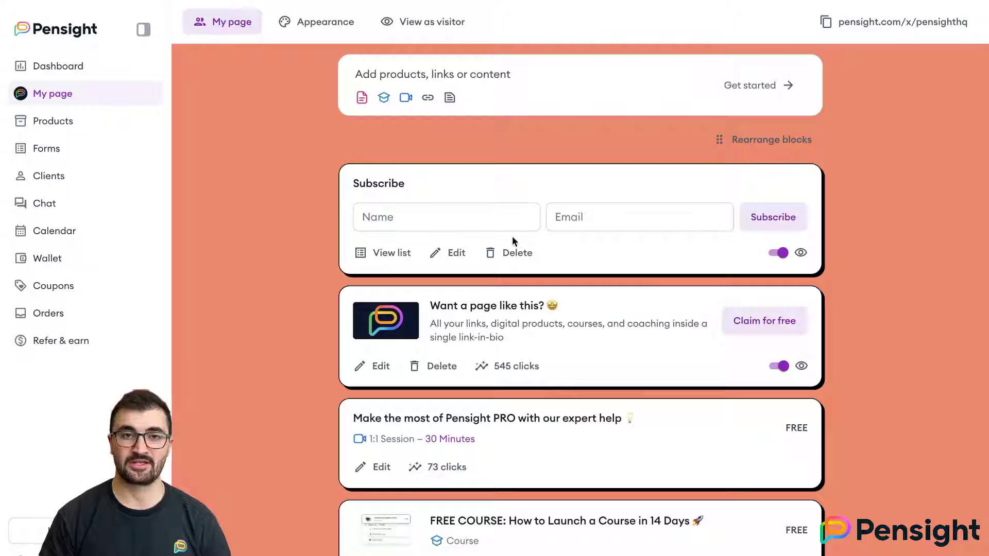
pyautogui.click(502, 254)
pyautogui.click(620, 347)
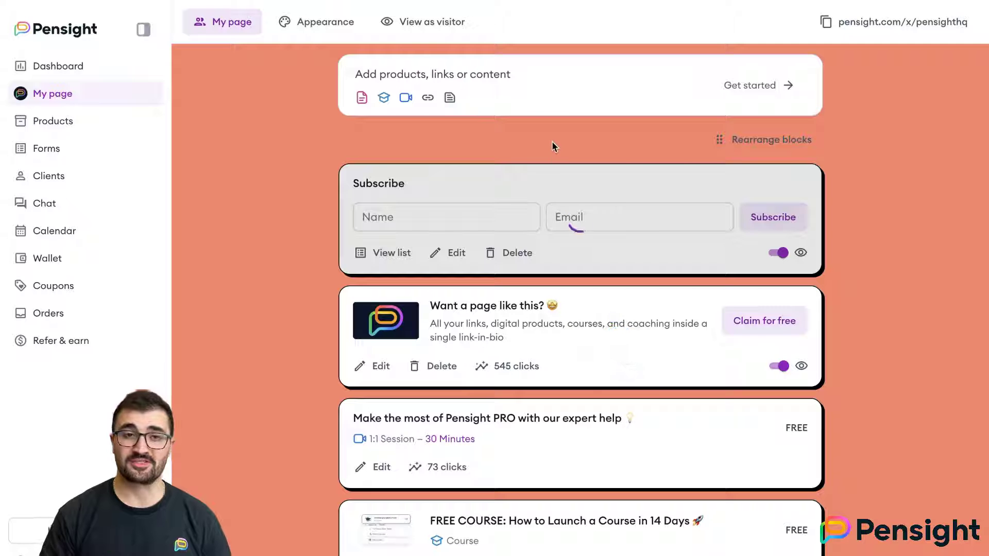
# - Start a Link block in the horizontal style, then discard it
pyautogui.click(552, 143)
pyautogui.click(463, 392)
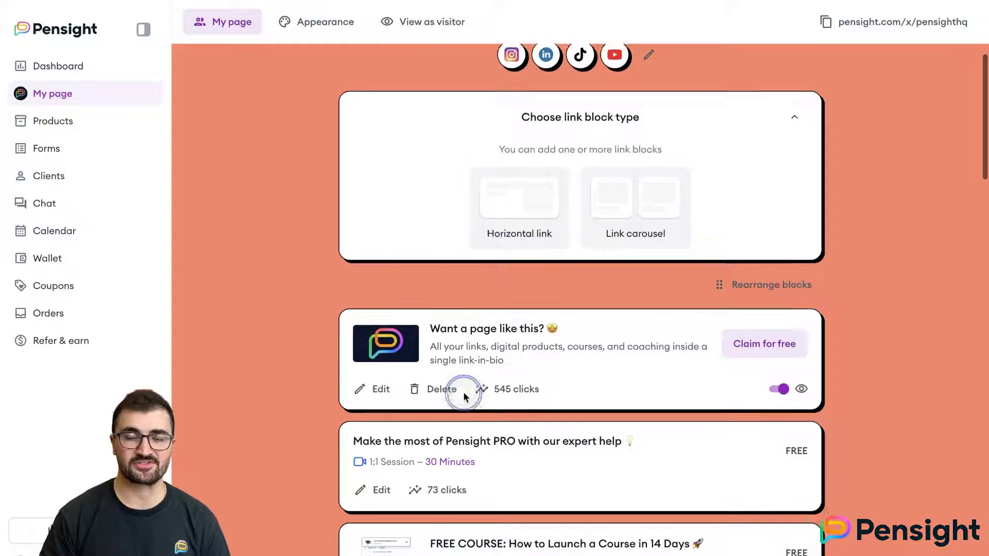
pyautogui.click(533, 175)
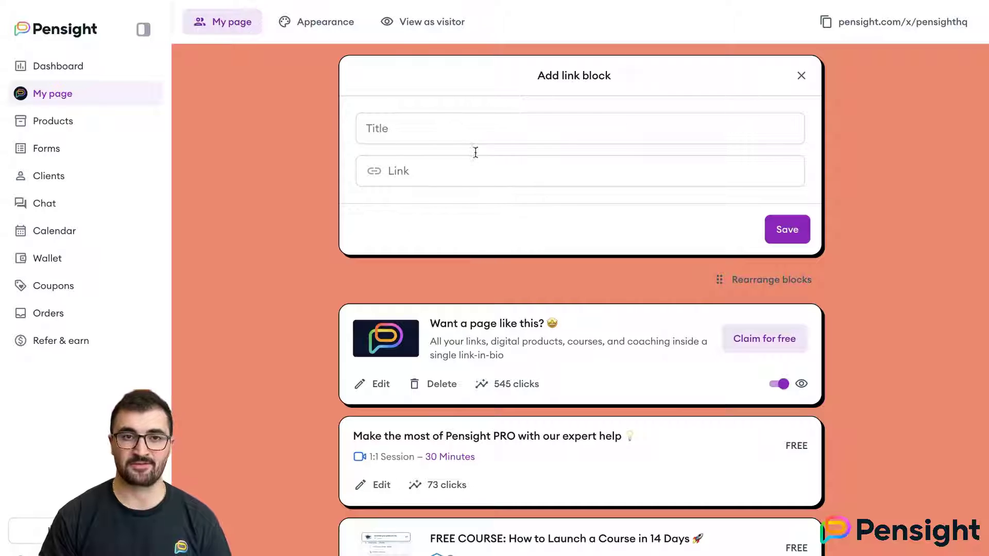
pyautogui.click(793, 76)
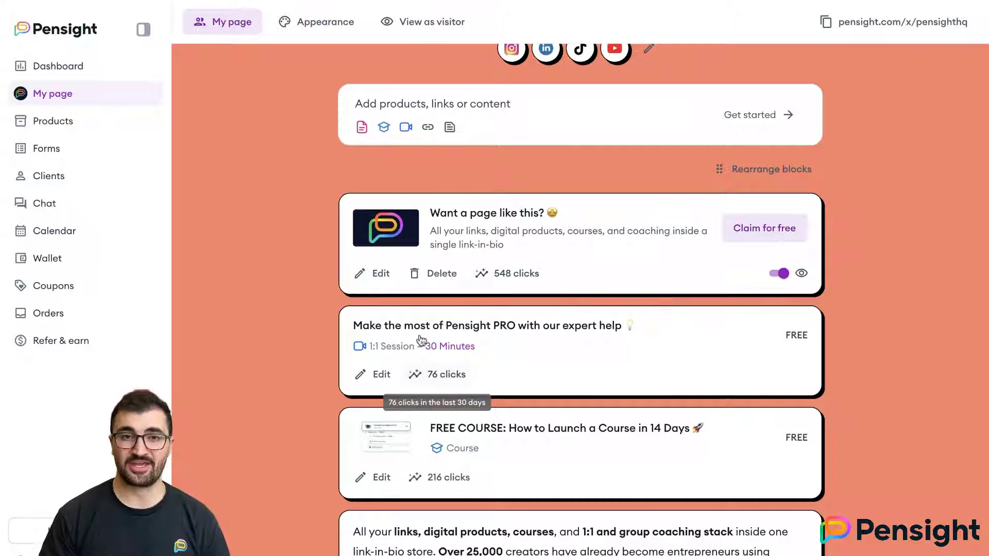
pyautogui.click(312, 22)
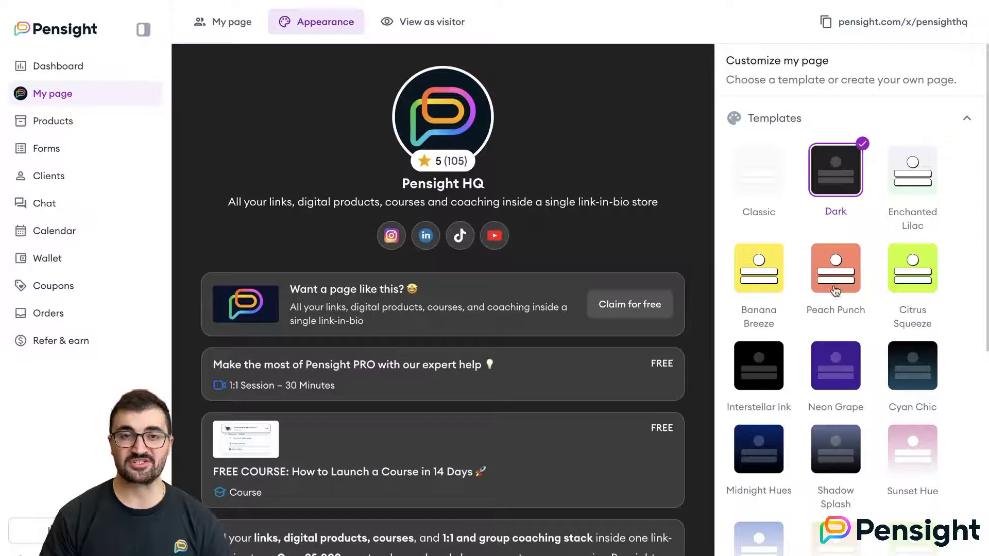
pyautogui.scroll(-10, 855, 421)
pyautogui.scroll(-8, 855, 421)
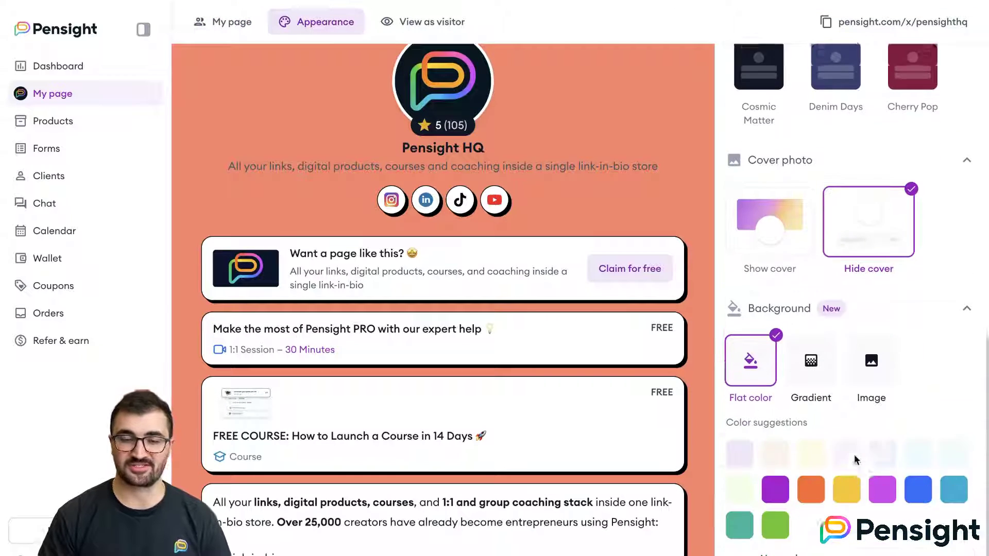
pyautogui.click(843, 486)
pyautogui.scroll(-8, 839, 494)
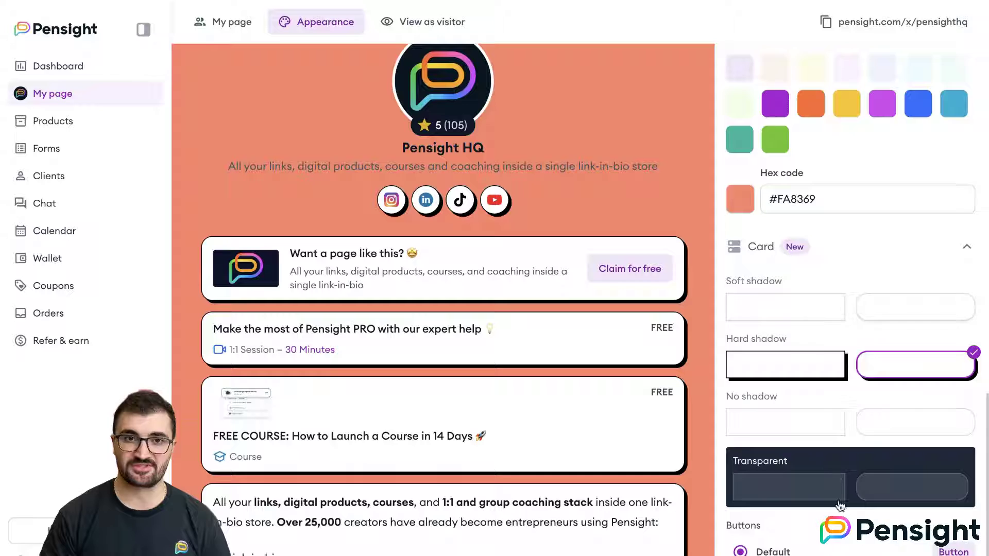
pyautogui.click(831, 515)
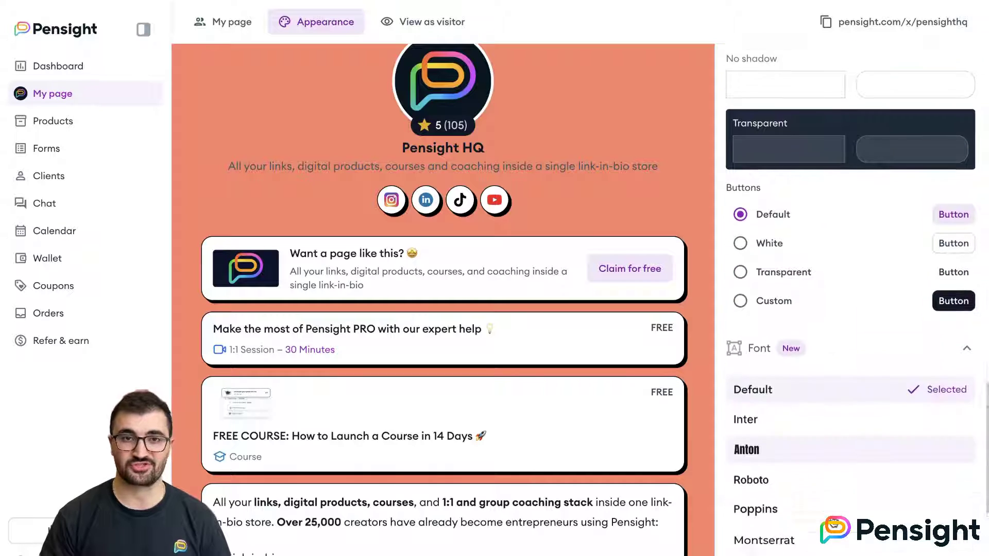
pyautogui.click(403, 23)
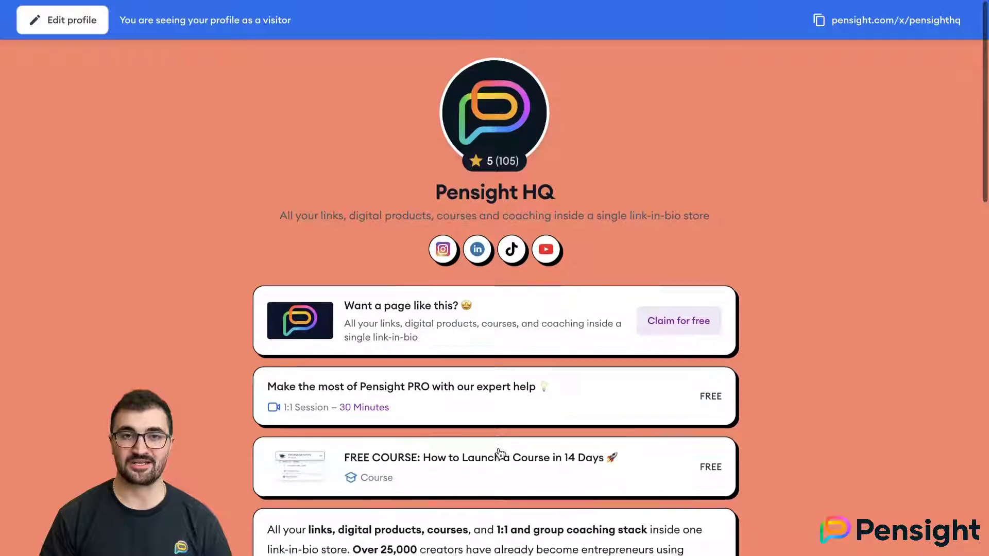
pyautogui.scroll(-10, 494, 458)
pyautogui.scroll(-10, 499, 453)
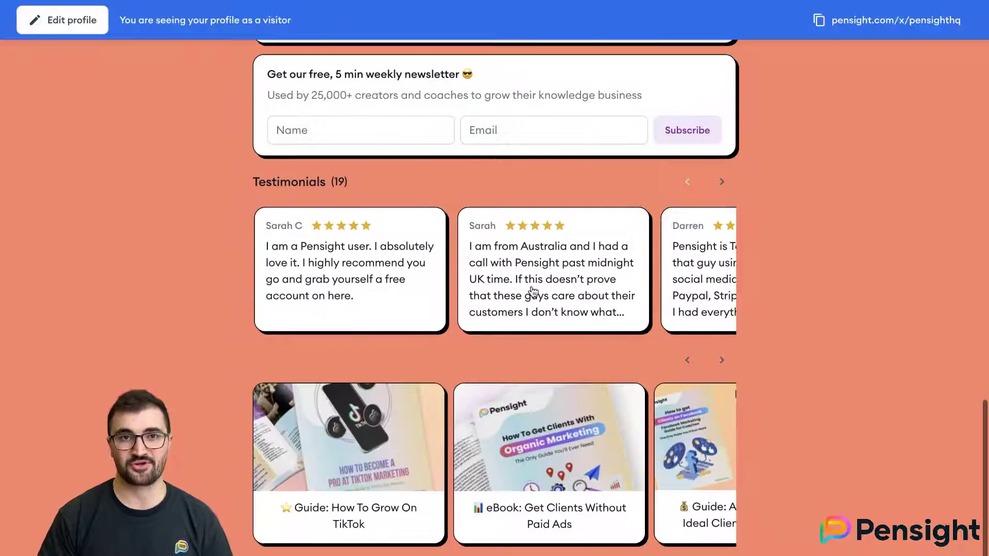
pyautogui.click(69, 22)
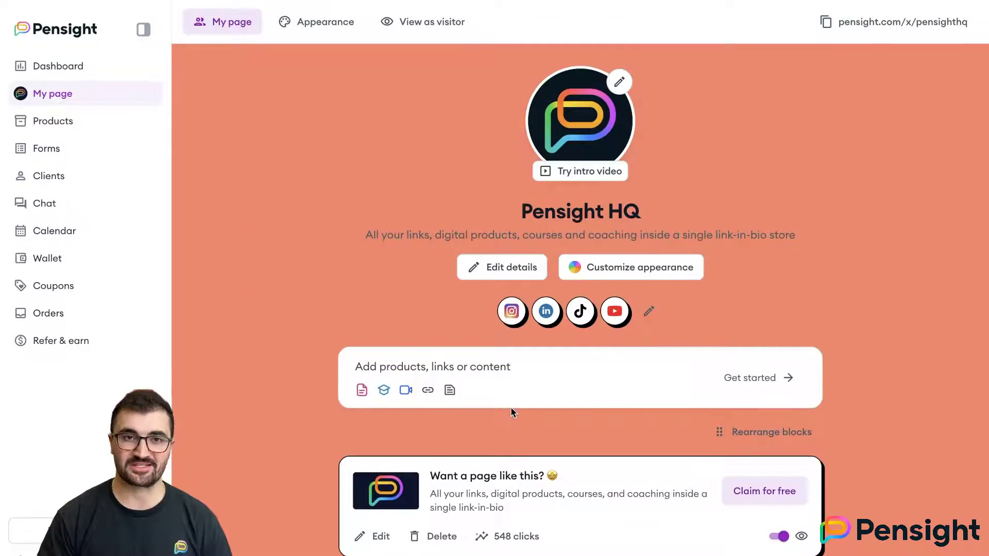
pyautogui.scroll(-15, 534, 486)
pyautogui.scroll(-3, 533, 486)
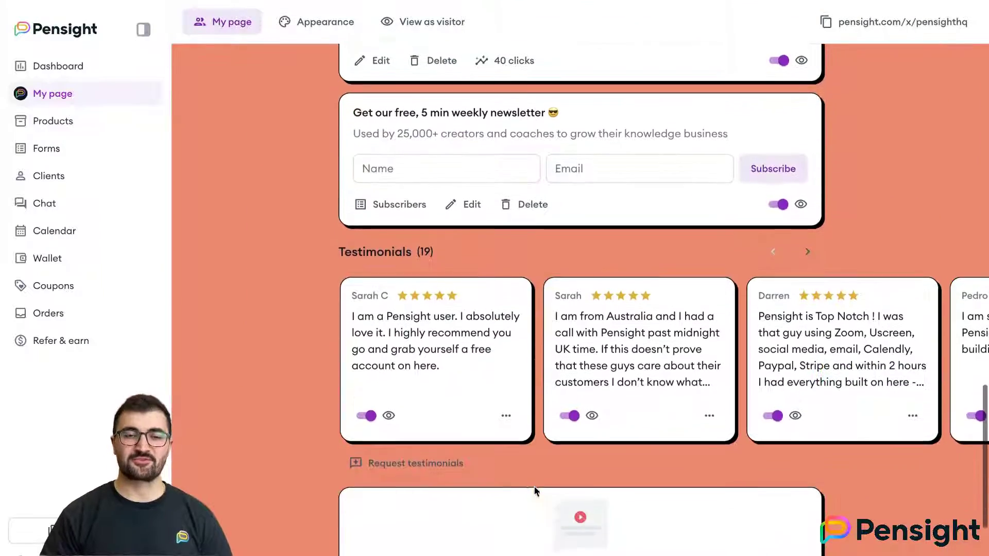
pyautogui.click(364, 411)
pyautogui.click(364, 411)
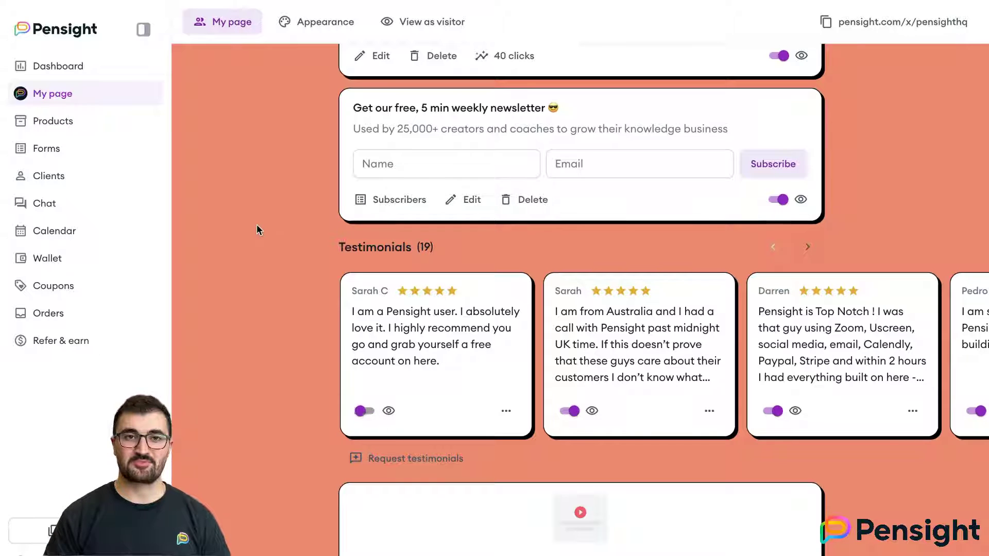
pyautogui.scroll(6, 275, 255)
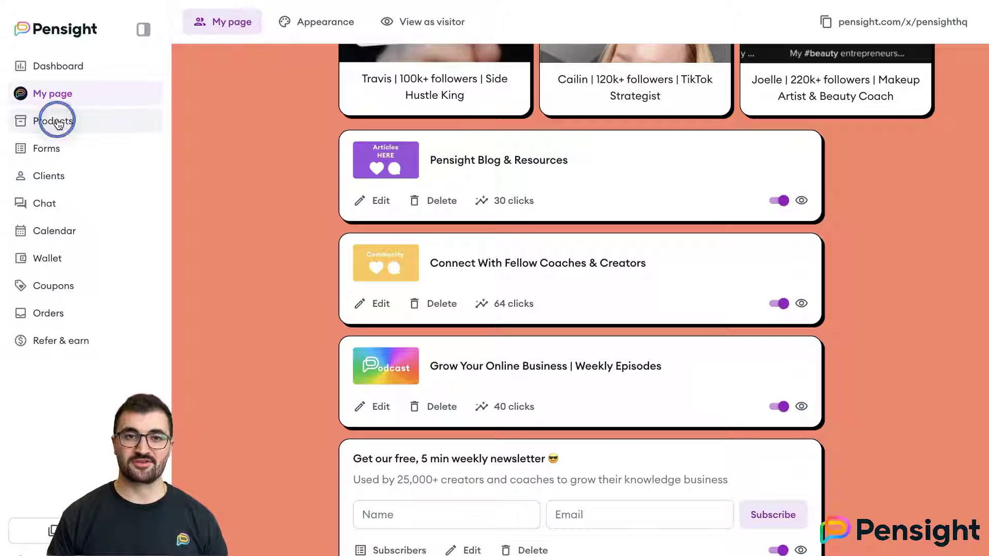
# - View products under the Public, Private, Unpublished, Archived and All tabs, then start a new product
pyautogui.click(58, 121)
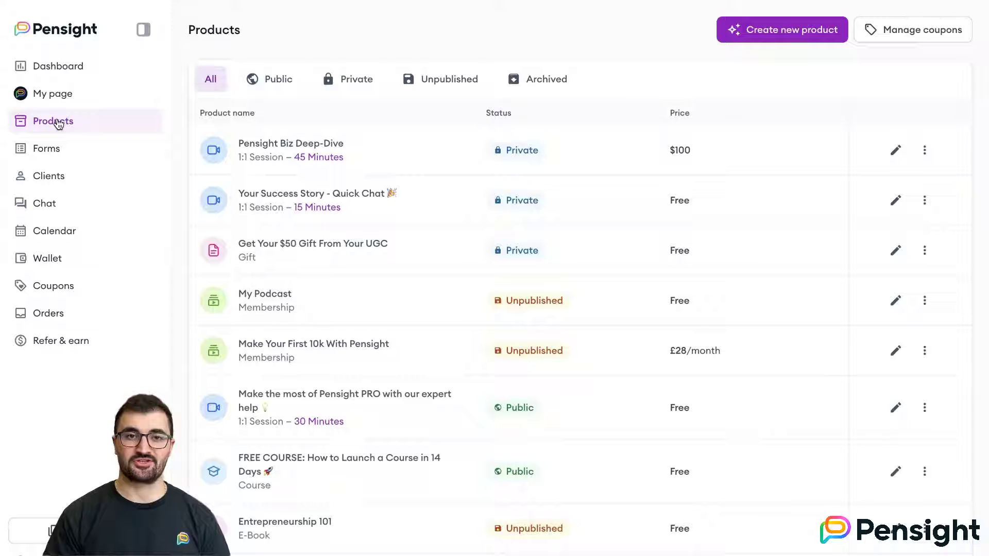
pyautogui.click(261, 84)
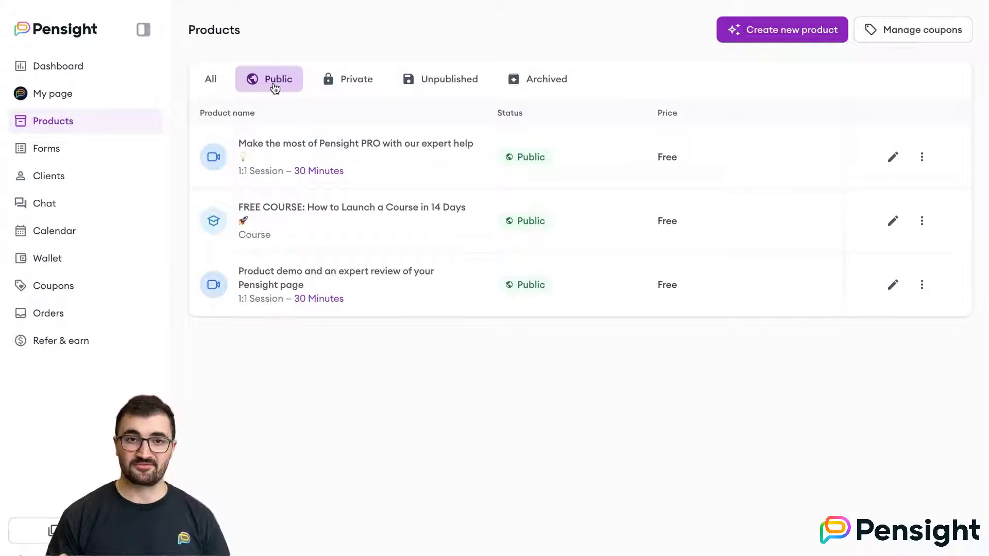
pyautogui.click(345, 84)
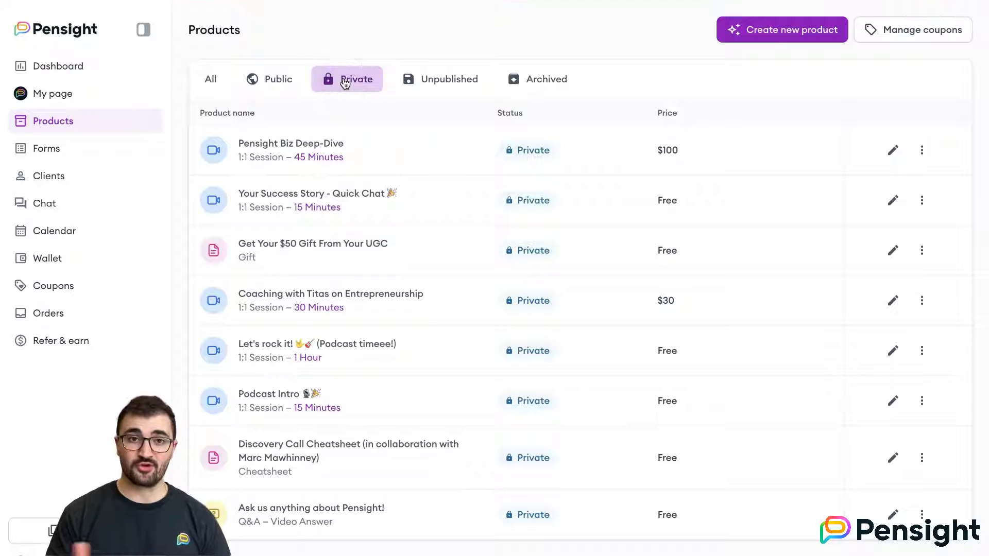
pyautogui.click(442, 84)
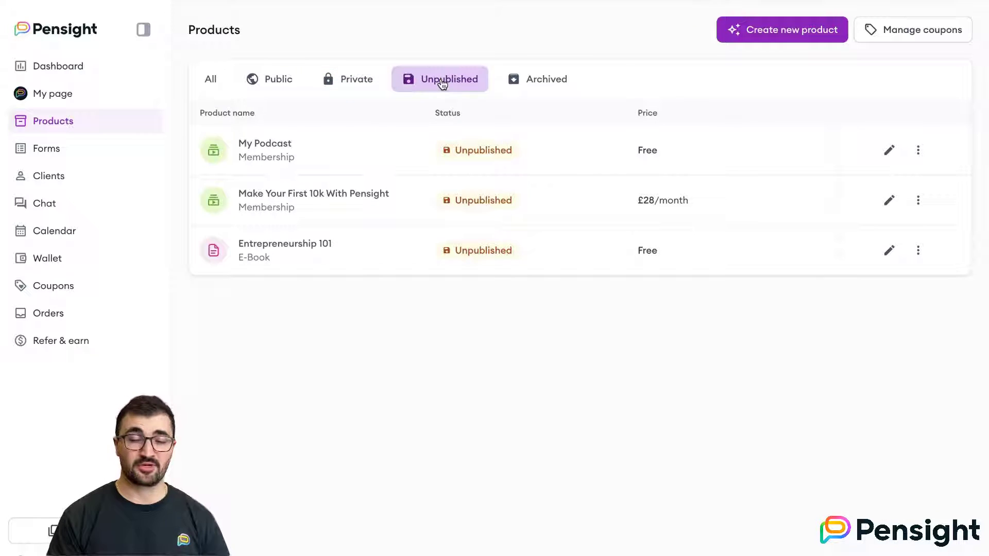
pyautogui.click(521, 82)
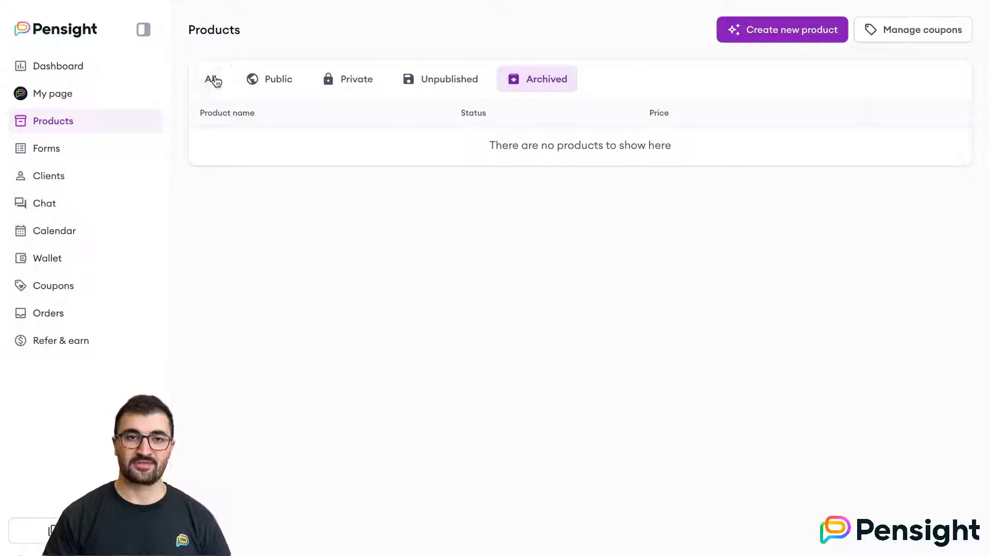
pyautogui.click(214, 81)
pyautogui.click(812, 30)
pyautogui.scroll(-3, 786, 126)
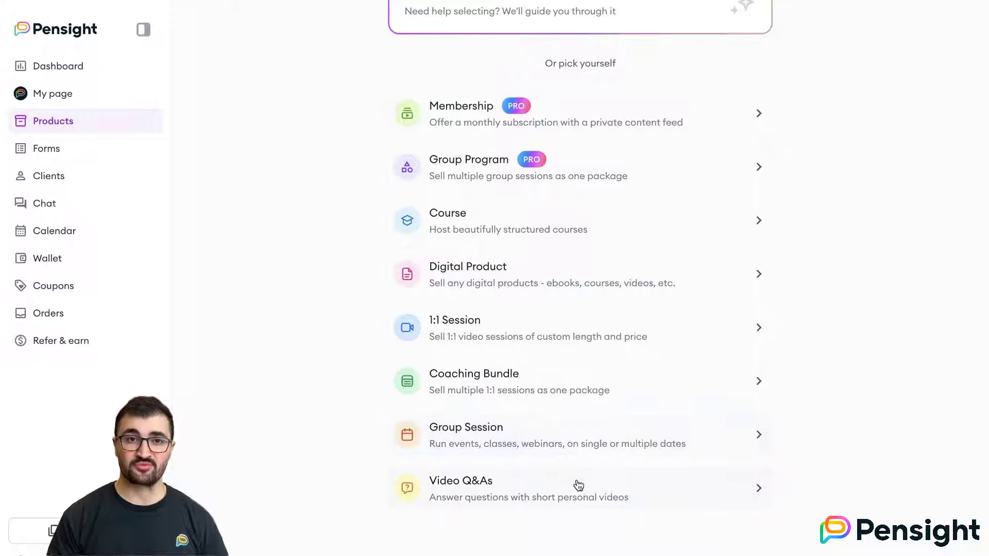
# - In the wizard choose coaching/live video, one-to-one, and single requestable sessions to get 1:1 Session
pyautogui.scroll(3, 789, 378)
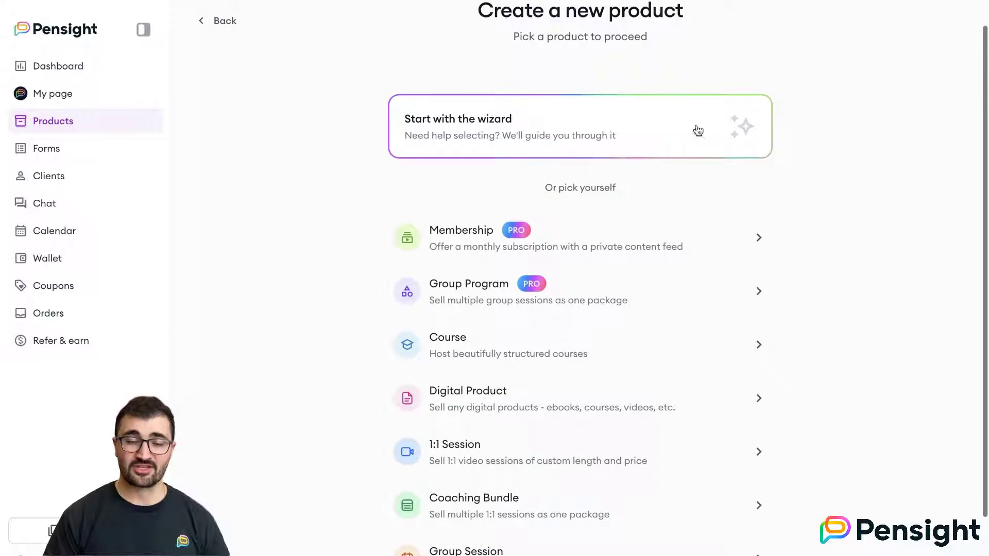
pyautogui.scroll(-3, 813, 342)
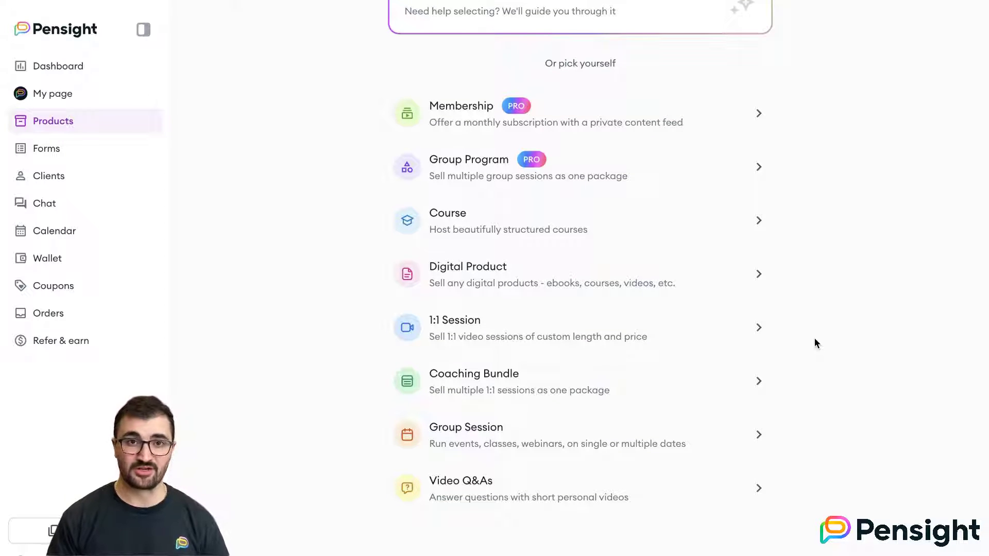
pyautogui.scroll(3, 808, 304)
pyautogui.click(623, 156)
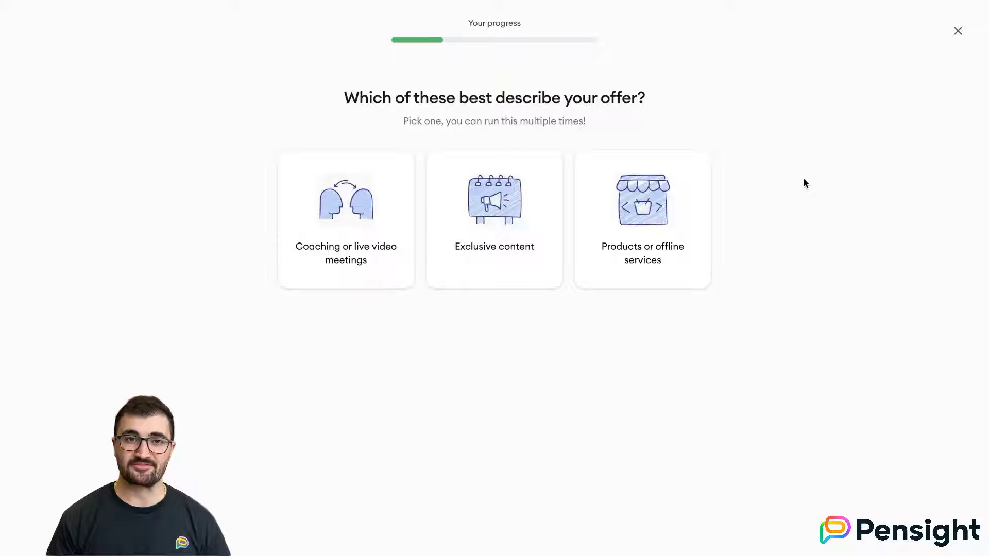
pyautogui.click(351, 225)
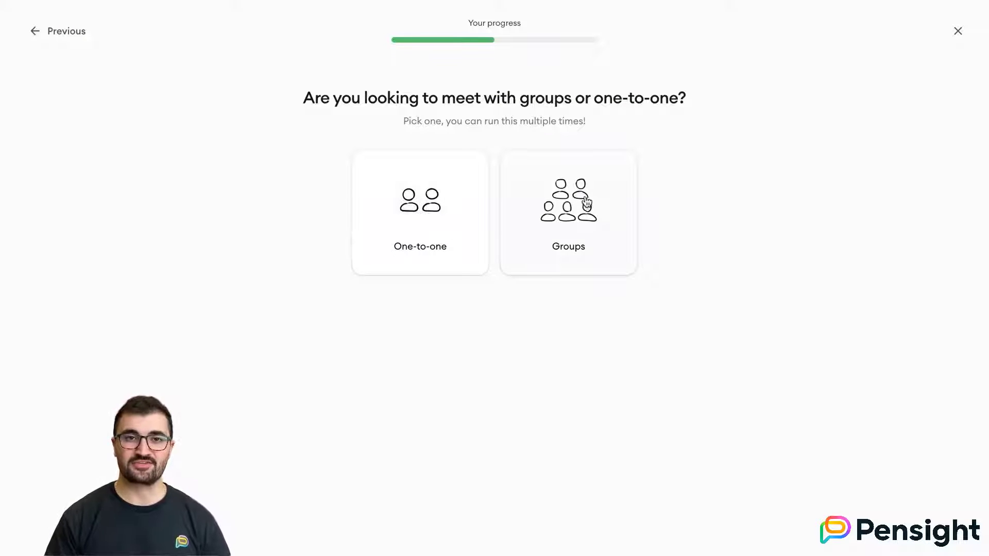
pyautogui.click(444, 229)
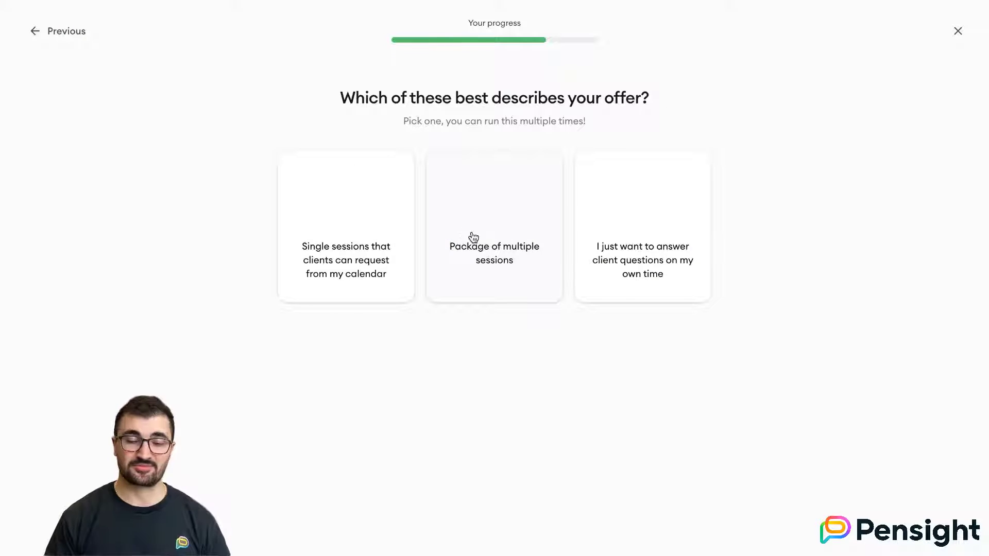
pyautogui.click(383, 217)
pyautogui.scroll(-1, 511, 270)
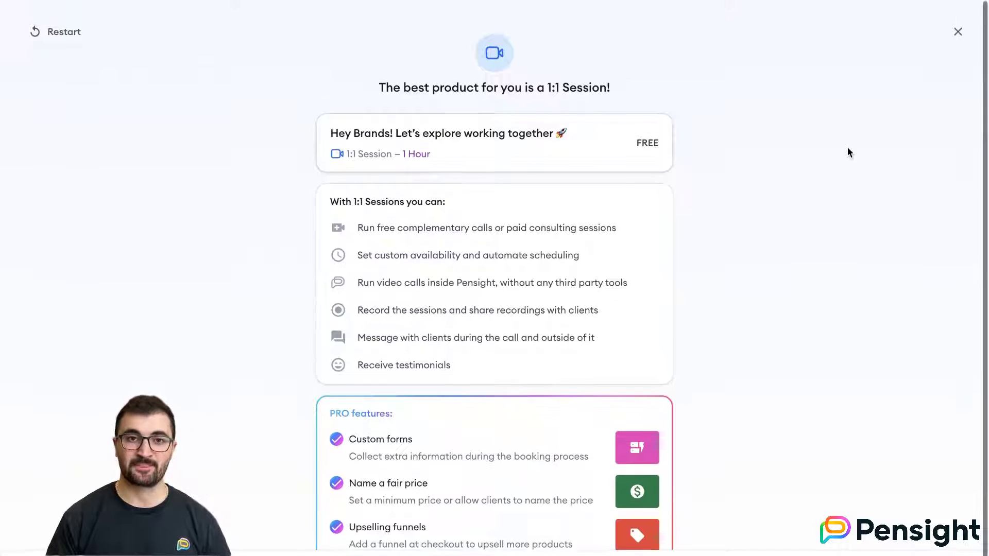
# - Close the wizard, glance at the Membership and Group Program forms, and return to Products
pyautogui.click(956, 32)
pyautogui.scroll(-2, 792, 218)
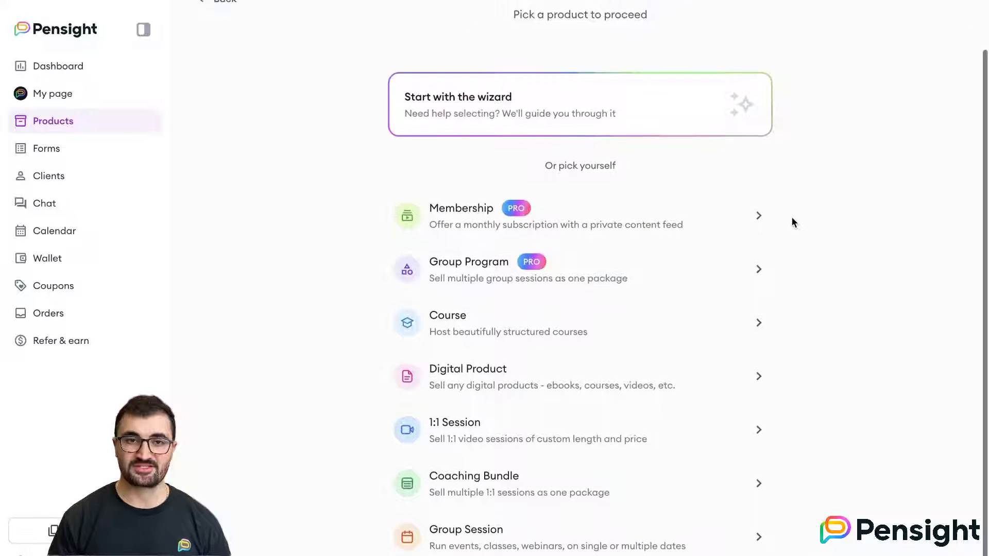
pyautogui.click(546, 216)
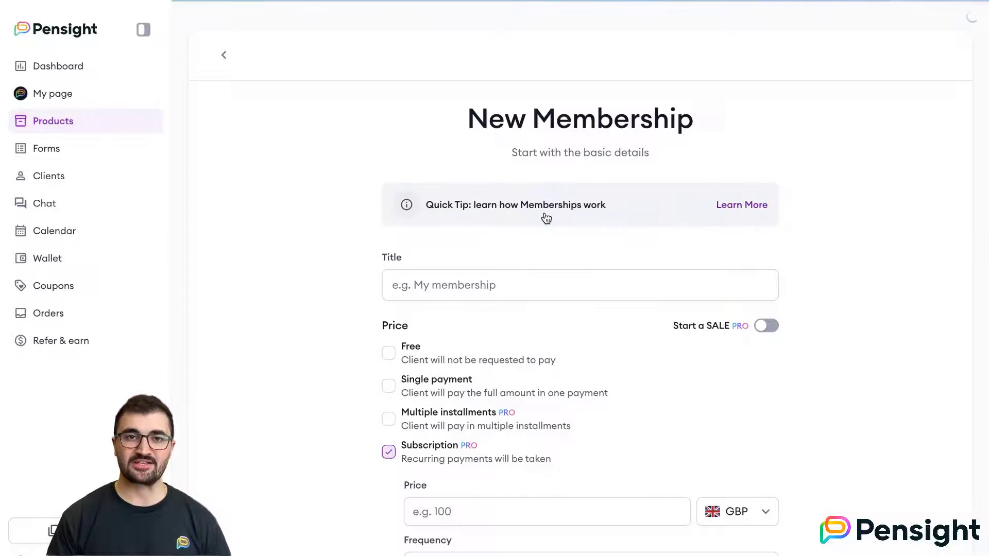
pyautogui.click(238, 58)
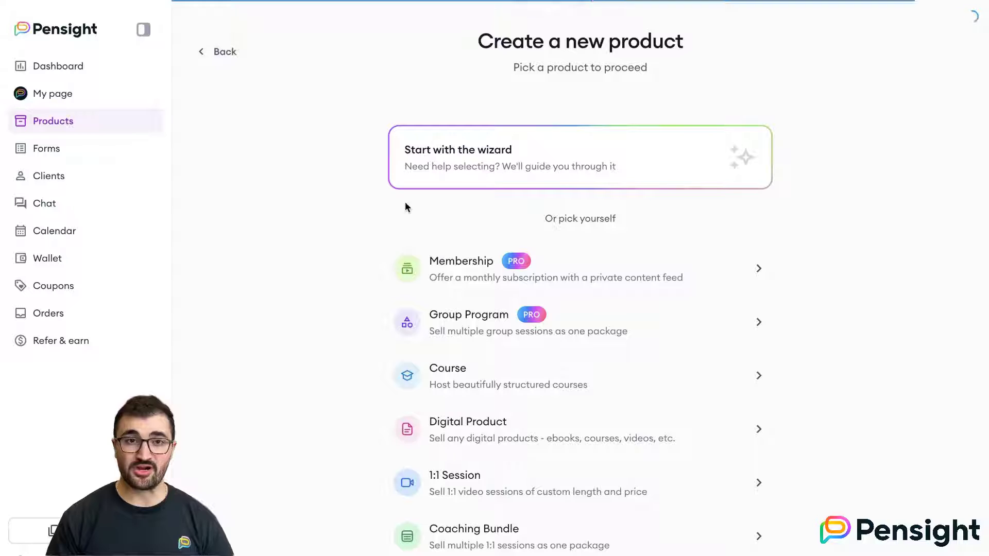
pyautogui.click(581, 320)
pyautogui.scroll(-2, 530, 304)
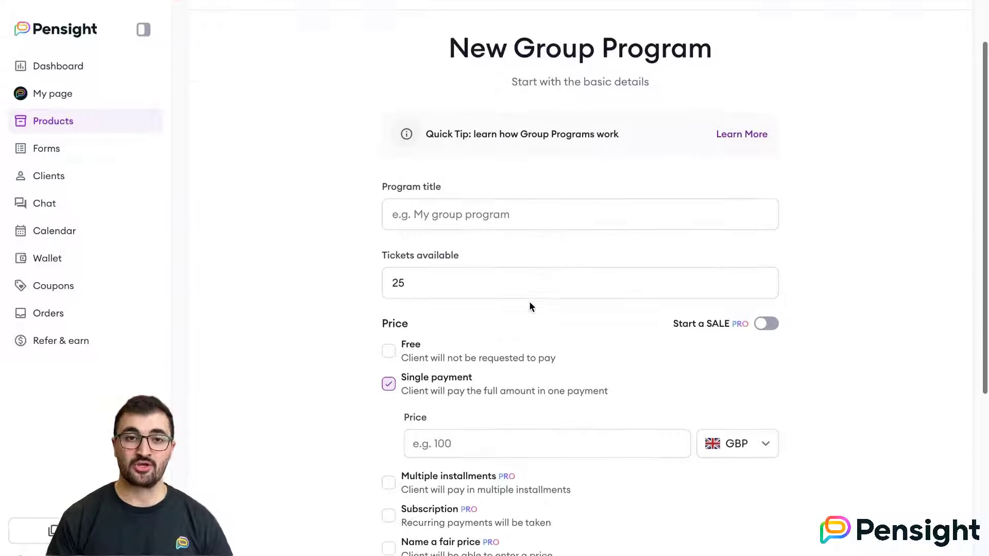
pyautogui.scroll(2, 390, 185)
pyautogui.click(227, 59)
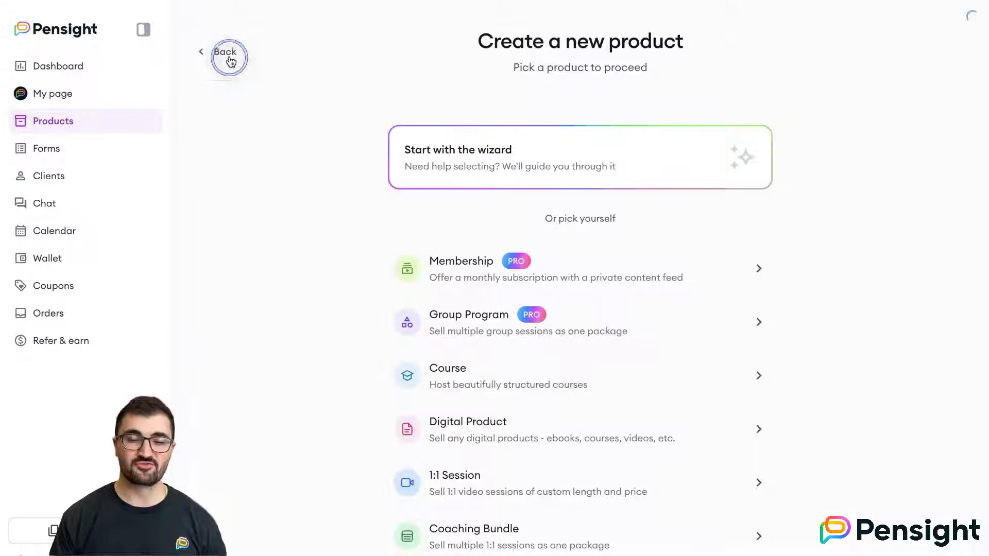
pyautogui.click(99, 118)
# - Preview the FREE COURSE and mark 'How do I get started with course creation?' complete
pyautogui.scroll(-3, 421, 327)
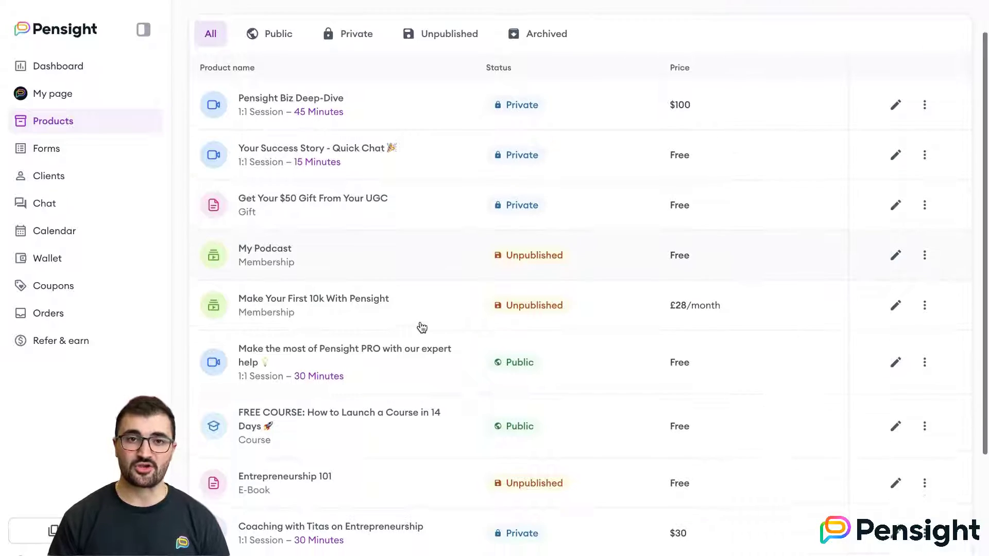
pyautogui.click(401, 324)
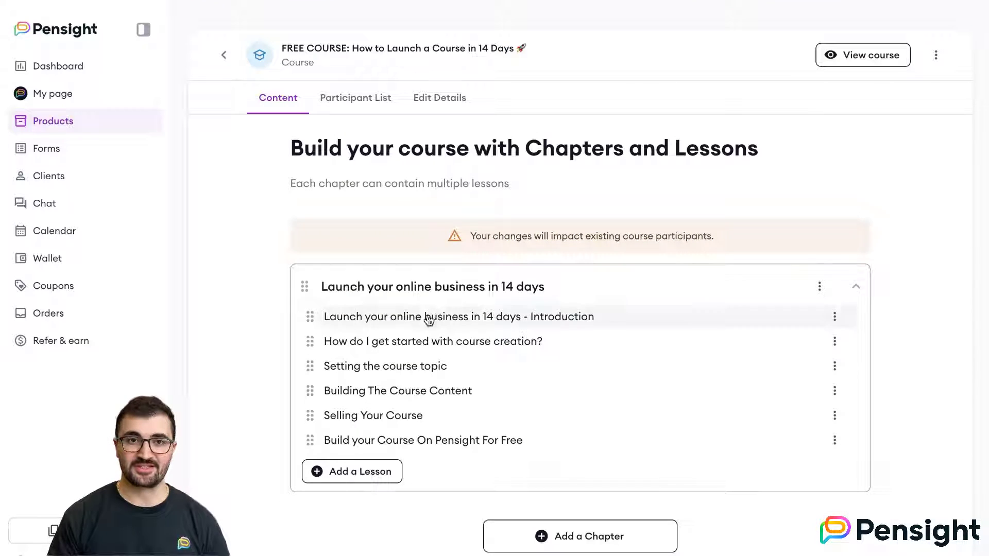
pyautogui.click(855, 56)
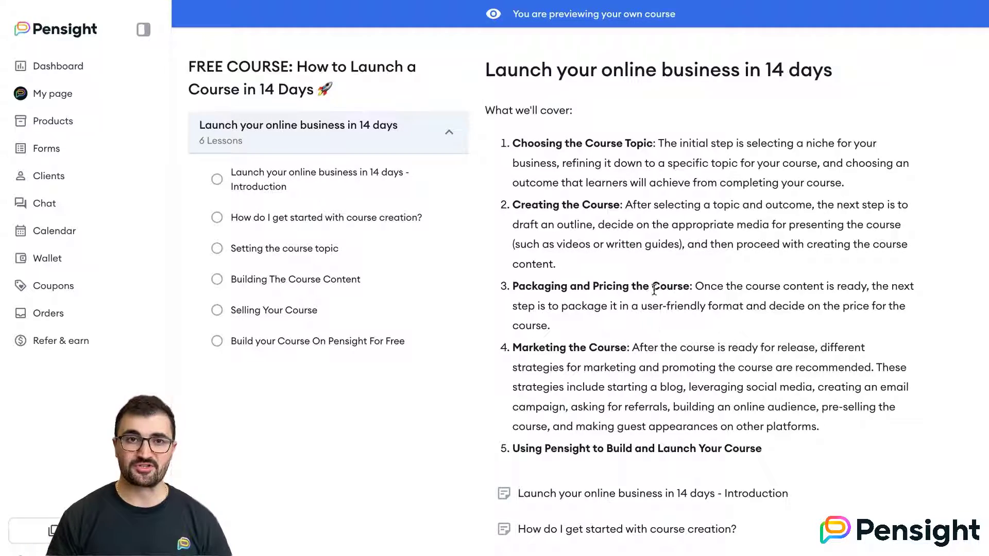
pyautogui.click(309, 218)
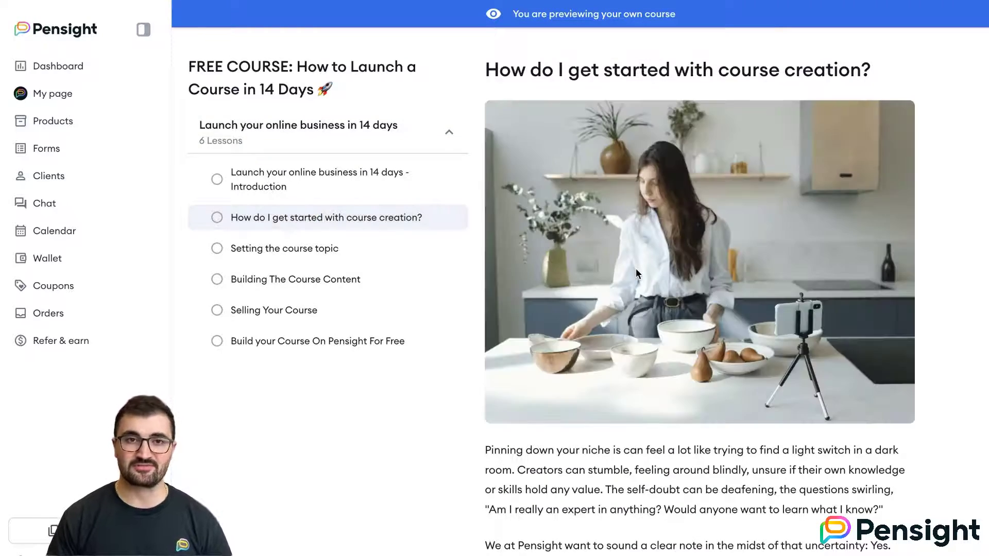
pyautogui.scroll(-20, 636, 268)
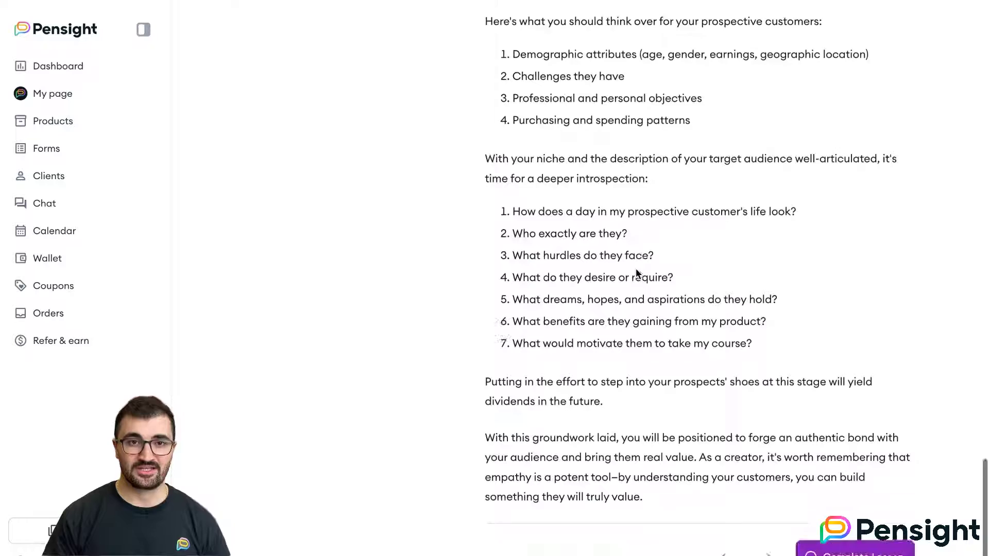
pyautogui.scroll(-2, 636, 272)
pyautogui.click(849, 511)
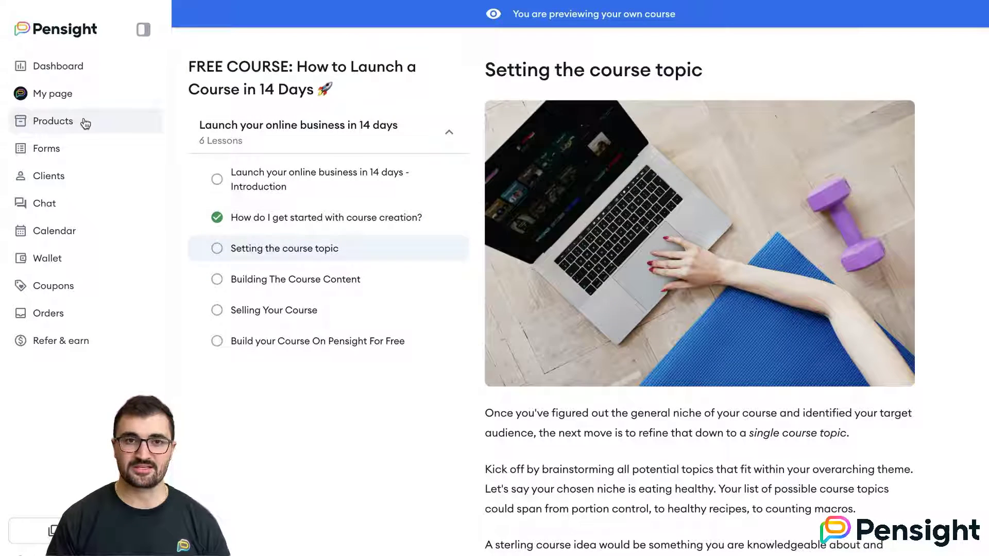
pyautogui.click(57, 121)
# - Look through the 'Ask us anything about Pensight!' Q&A product settings, then return to Products
pyautogui.scroll(-5, 451, 338)
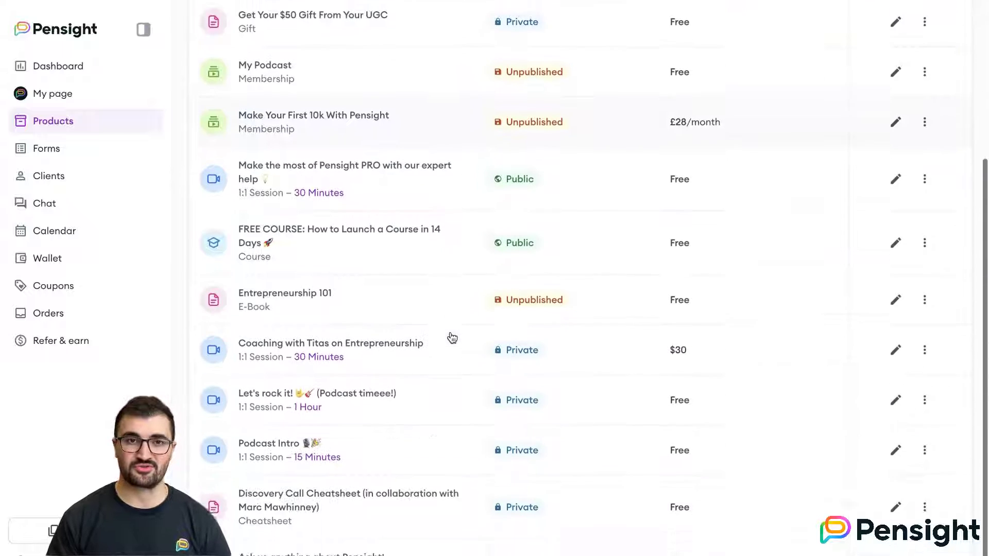
pyautogui.click(455, 504)
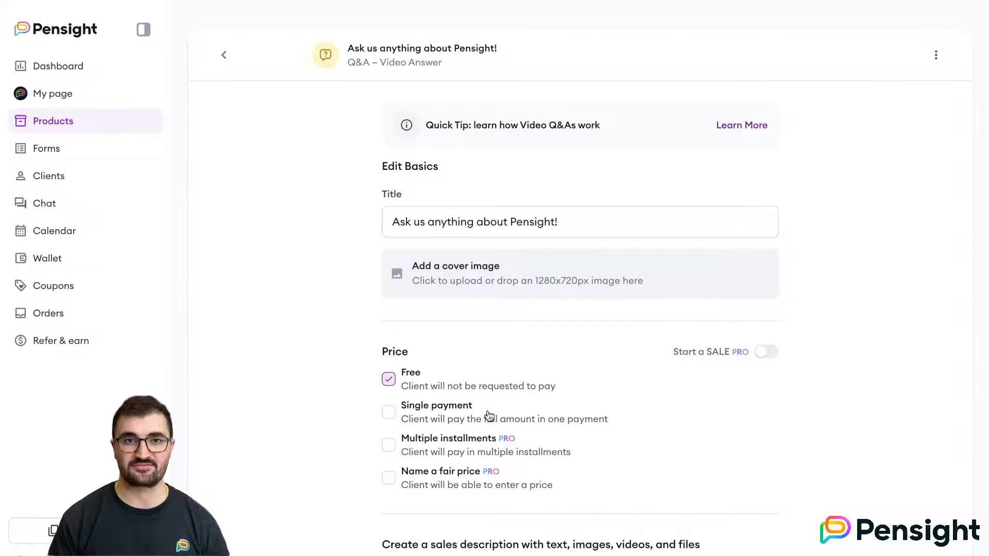
pyautogui.scroll(-3, 489, 442)
pyautogui.scroll(-14, 490, 443)
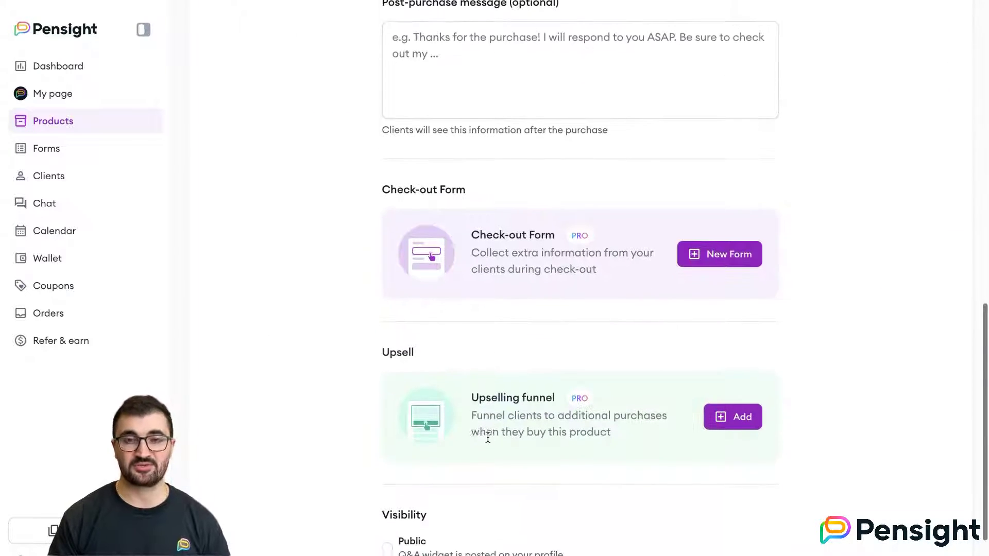
pyautogui.scroll(-2, 487, 442)
pyautogui.scroll(15, 487, 441)
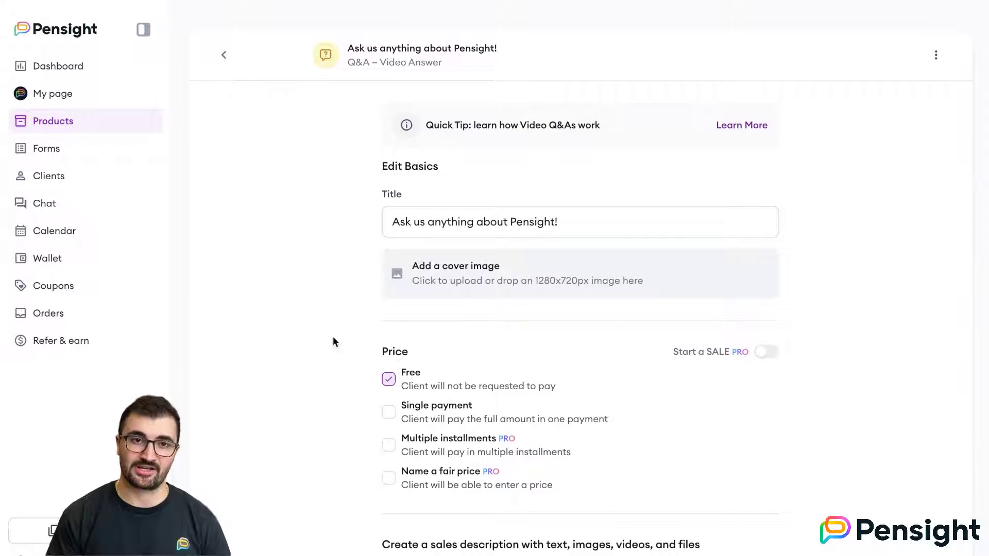
pyautogui.click(218, 60)
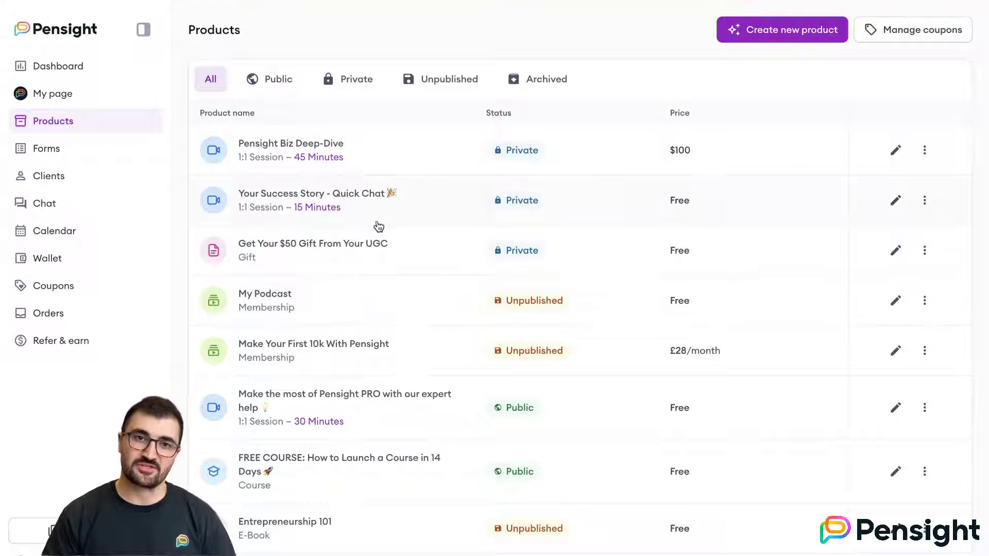
# - Review the Pensight Biz Deep-Dive session's booking settings, then go to the Dashboard
pyautogui.click(410, 171)
pyautogui.scroll(-3, 580, 302)
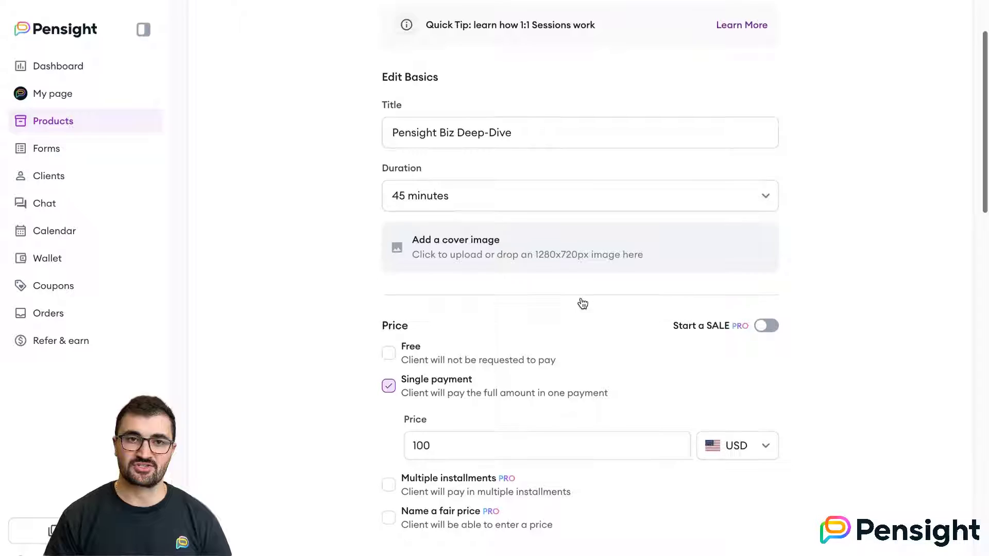
pyautogui.scroll(-5, 583, 304)
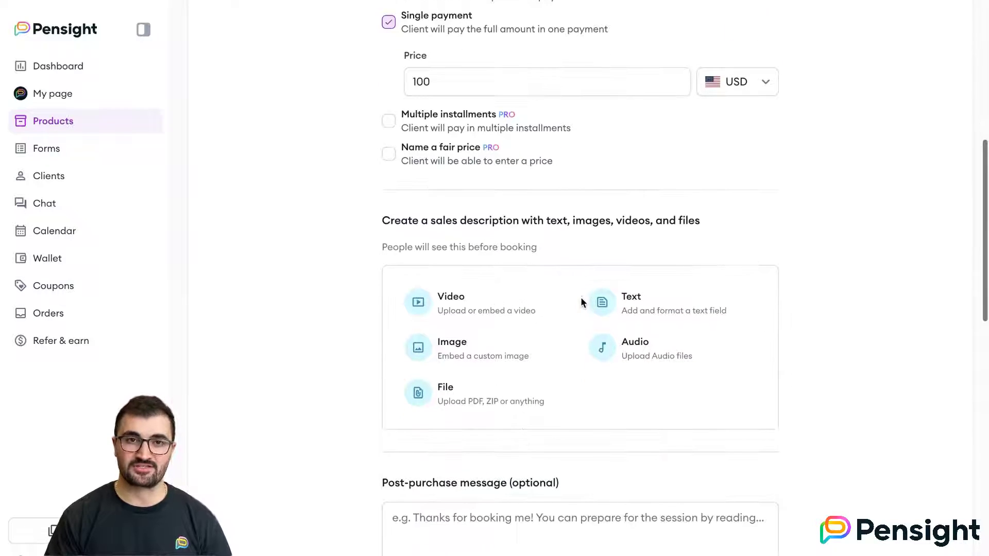
pyautogui.scroll(-10, 583, 303)
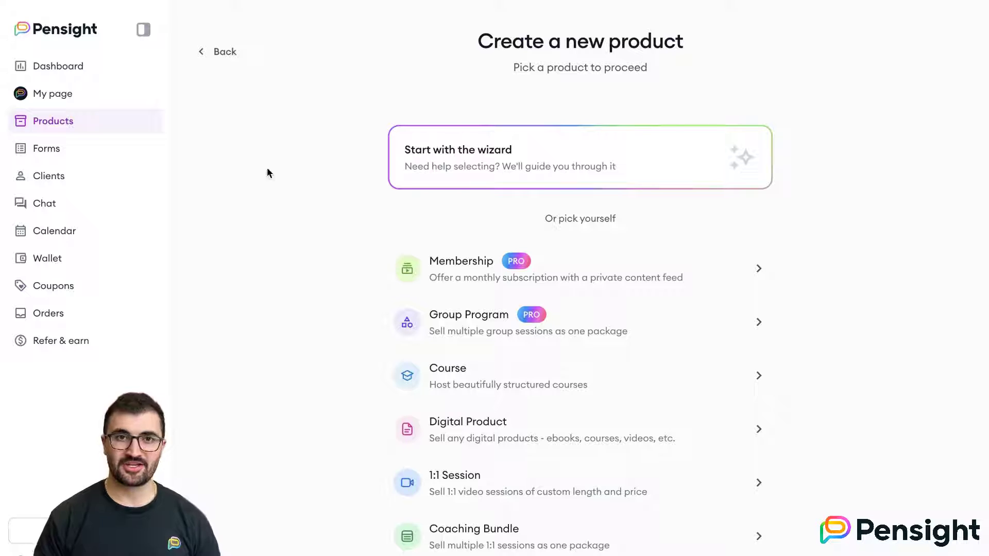
pyautogui.click(105, 67)
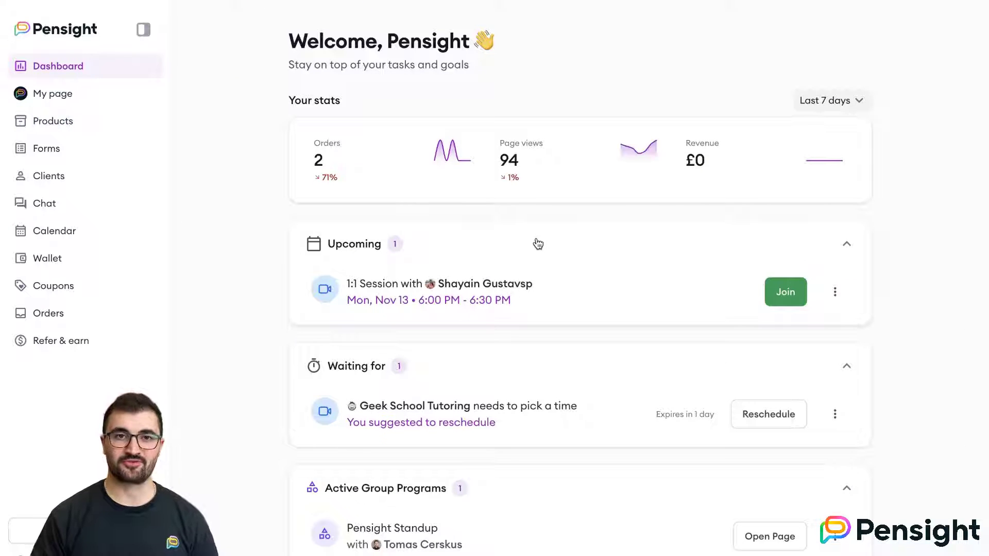
# - Expand the page views chart and switch the dashboard stats to Last 30 days
pyautogui.click(539, 164)
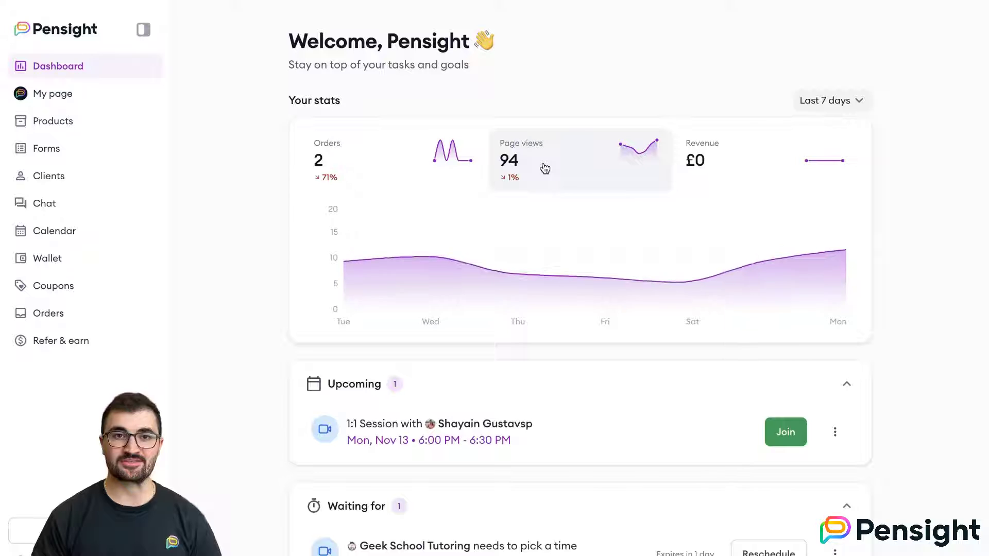
pyautogui.click(825, 107)
pyautogui.click(825, 179)
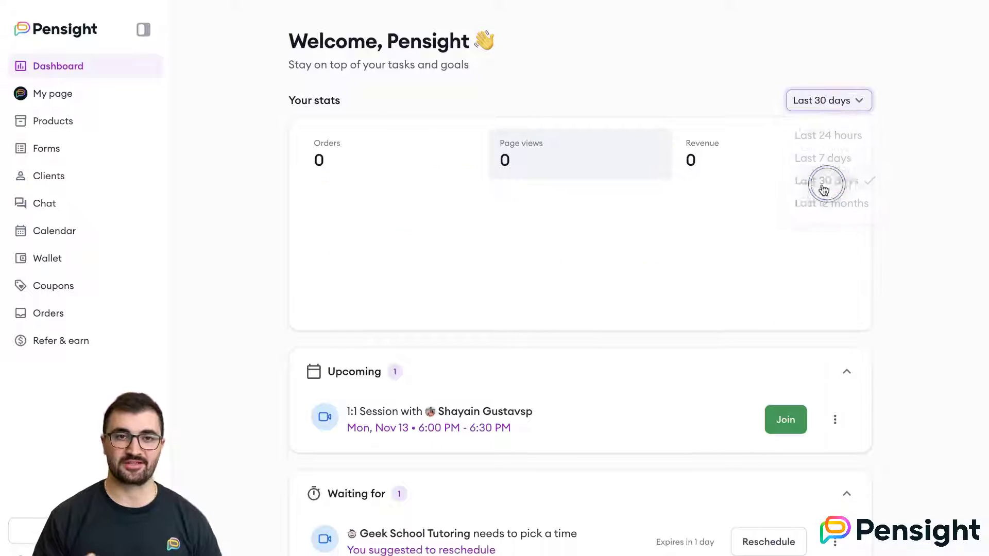
pyautogui.scroll(-2, 624, 265)
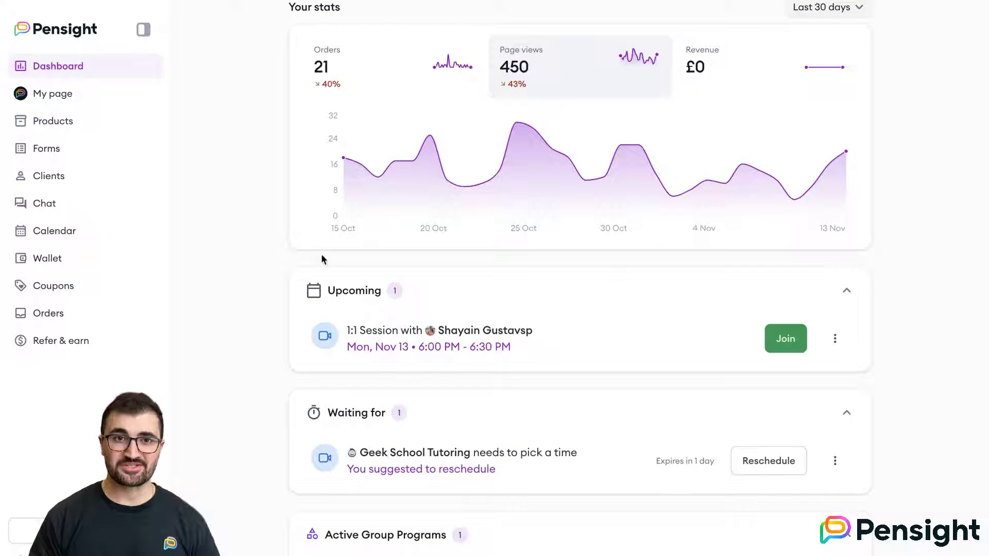
pyautogui.scroll(2, 272, 254)
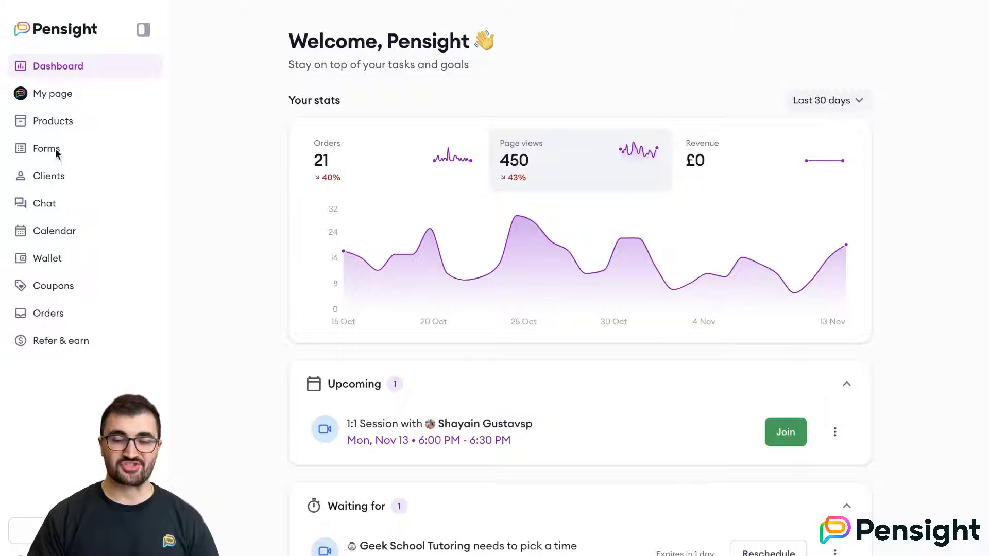
pyautogui.click(45, 204)
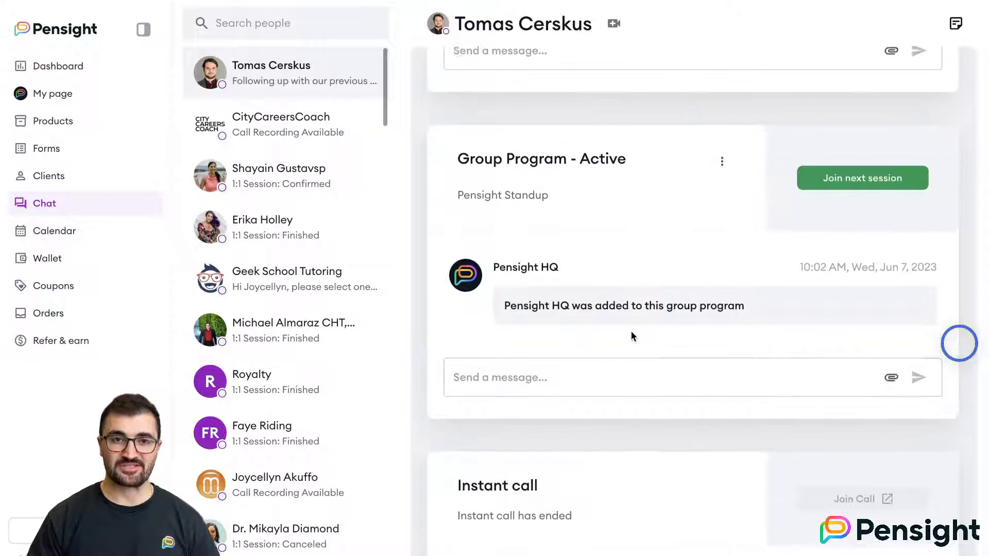
# - Open the CityCareersCoach chat, play its call recording, and download it
pyautogui.click(273, 126)
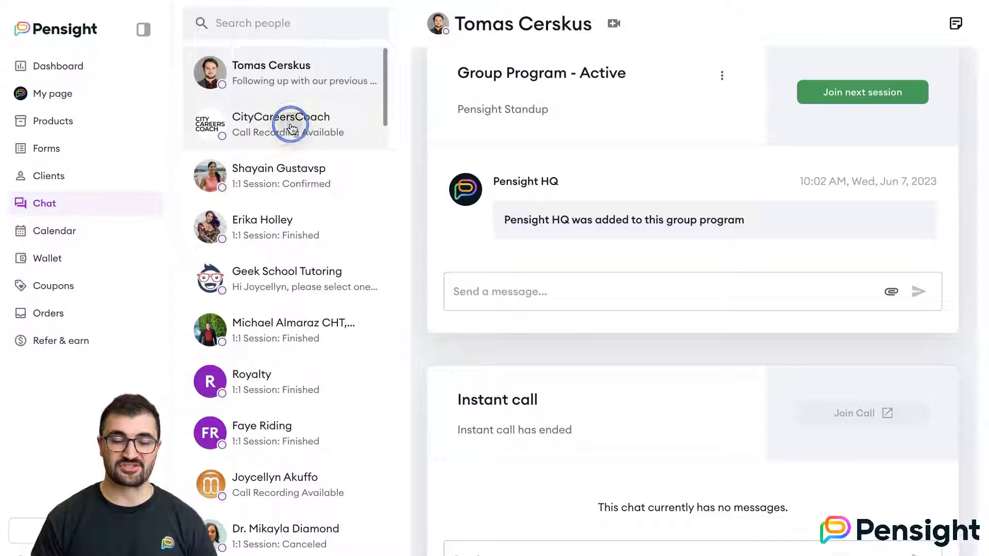
pyautogui.scroll(10, 653, 349)
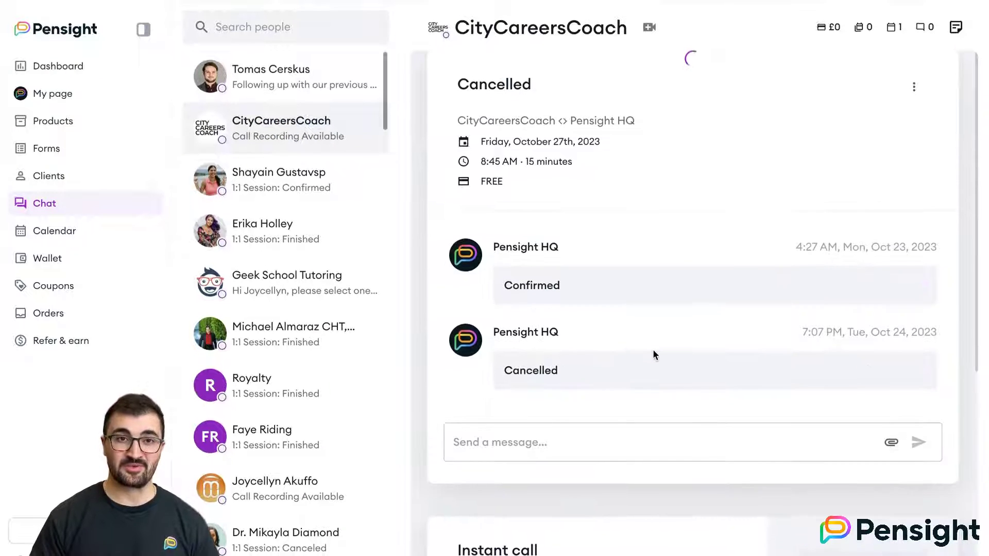
pyautogui.scroll(15, 661, 240)
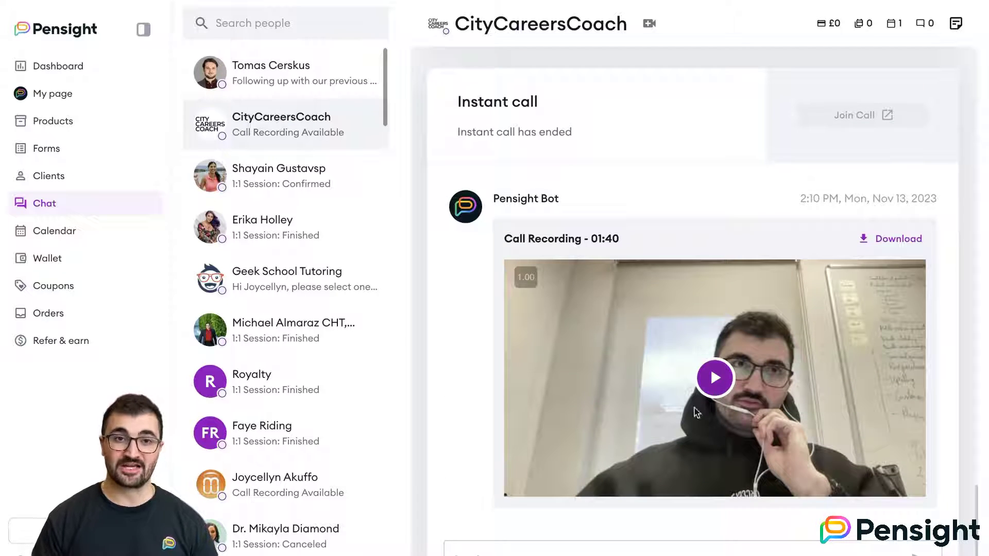
pyautogui.click(703, 367)
pyautogui.click(706, 363)
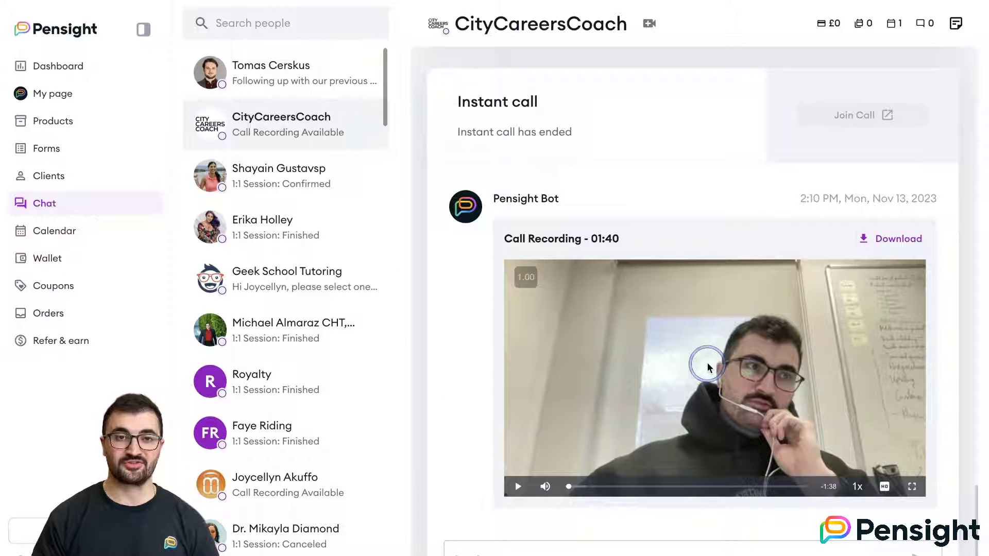
pyautogui.click(897, 242)
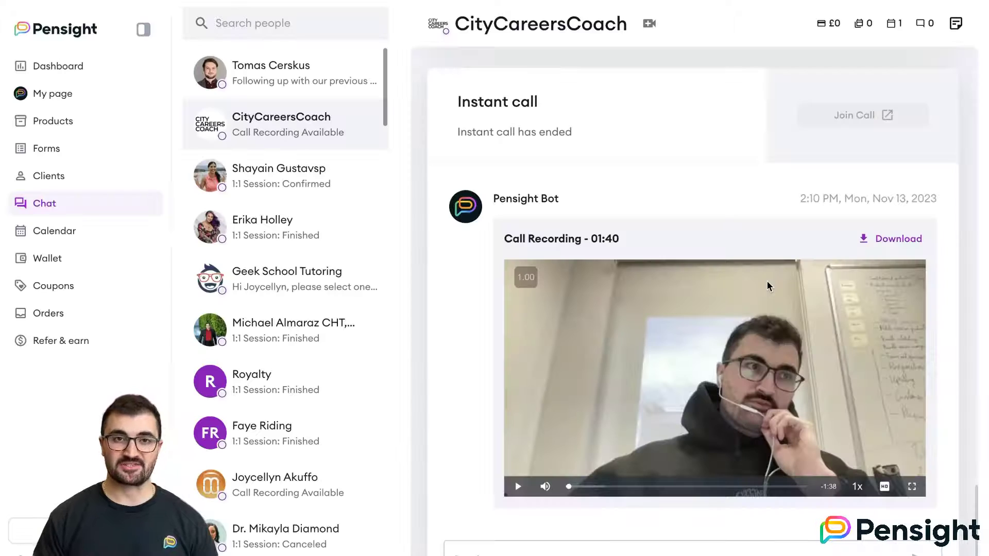
pyautogui.click(659, 186)
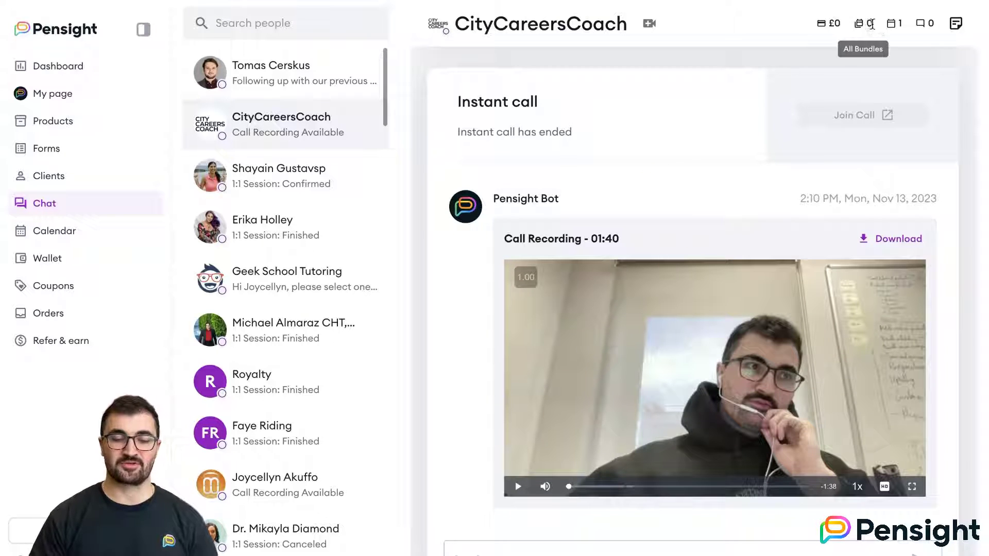
# - Write a private note about this client in Notes and save it
pyautogui.click(957, 26)
pyautogui.click(819, 83)
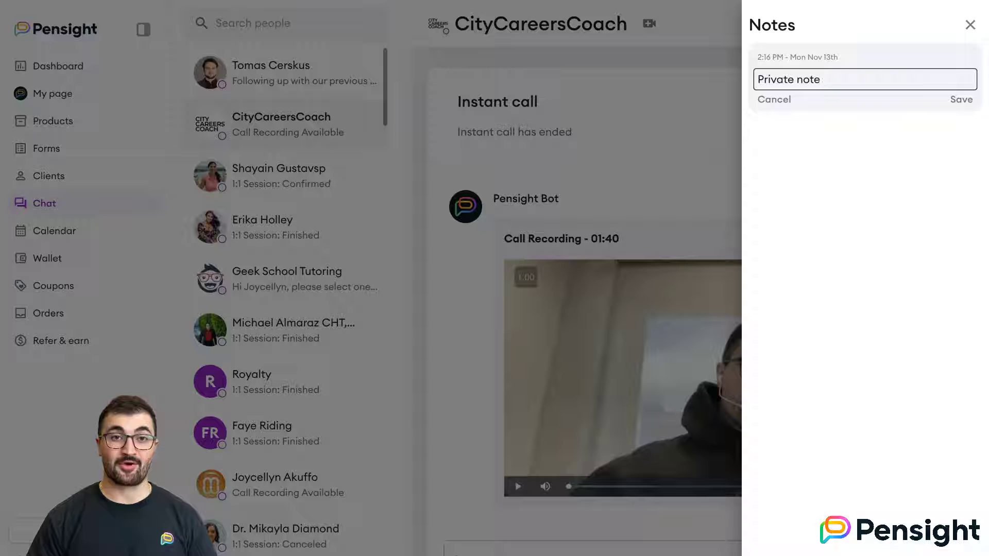
pyautogui.click(961, 100)
pyautogui.click(969, 25)
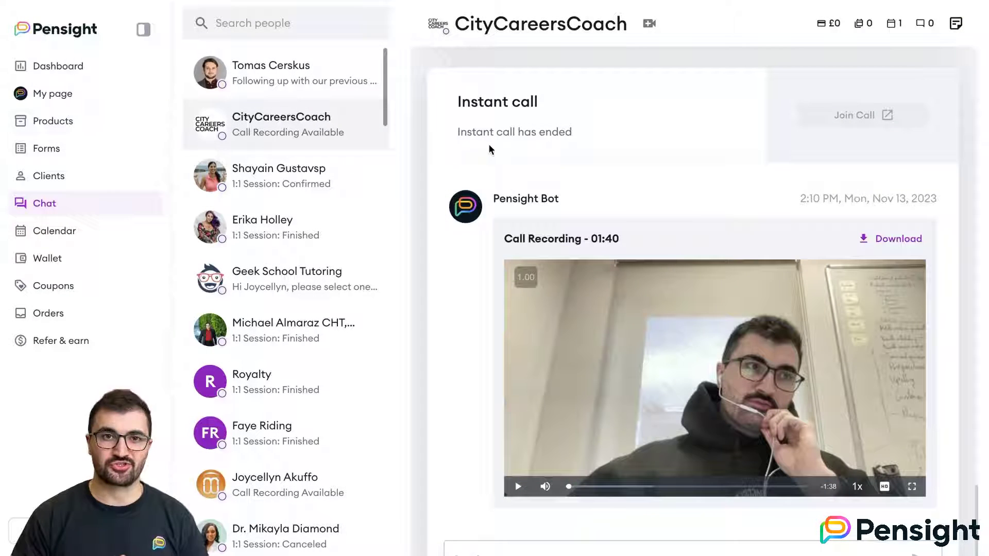
# - Open the Calendar and toggle weekly availability editing on and off
pyautogui.click(49, 229)
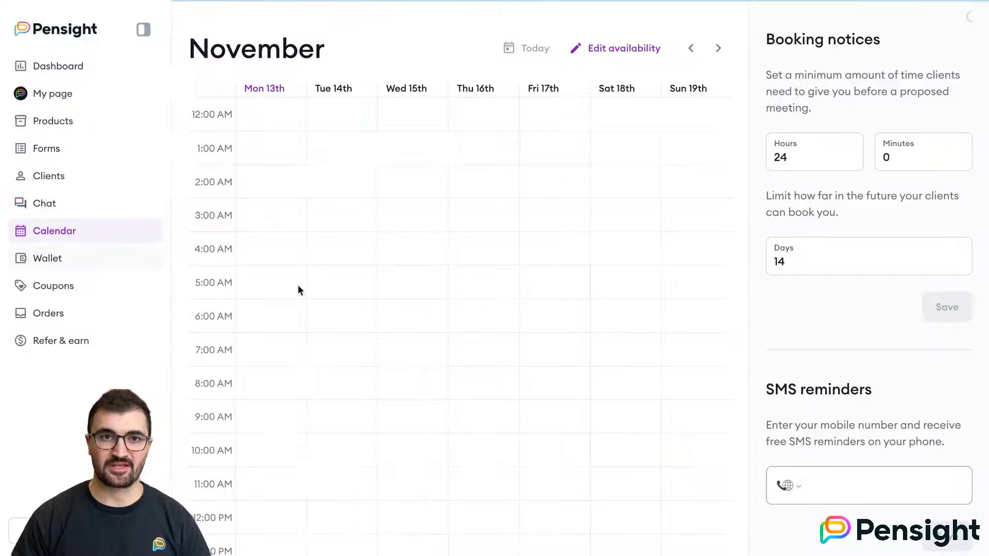
pyautogui.click(605, 49)
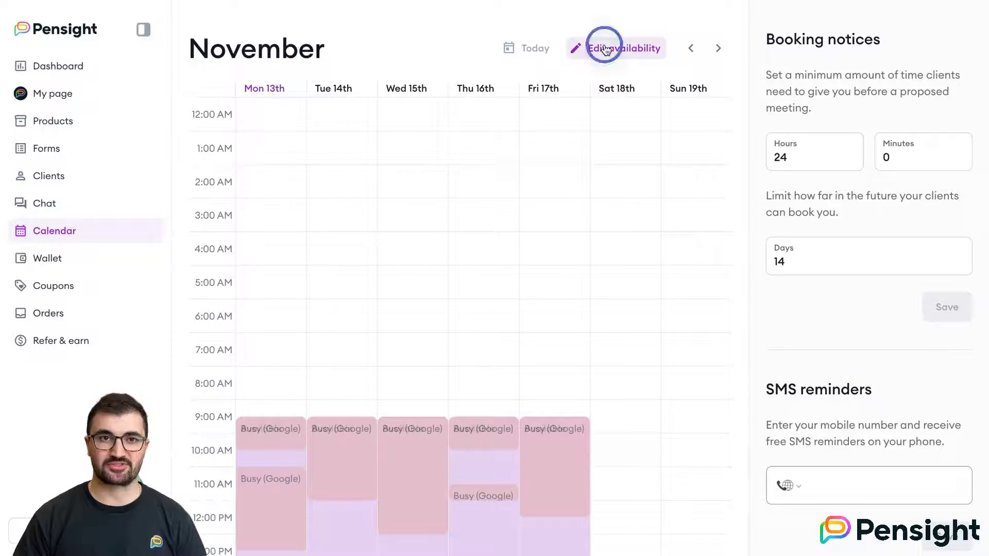
pyautogui.click(623, 52)
pyautogui.scroll(-10, 851, 358)
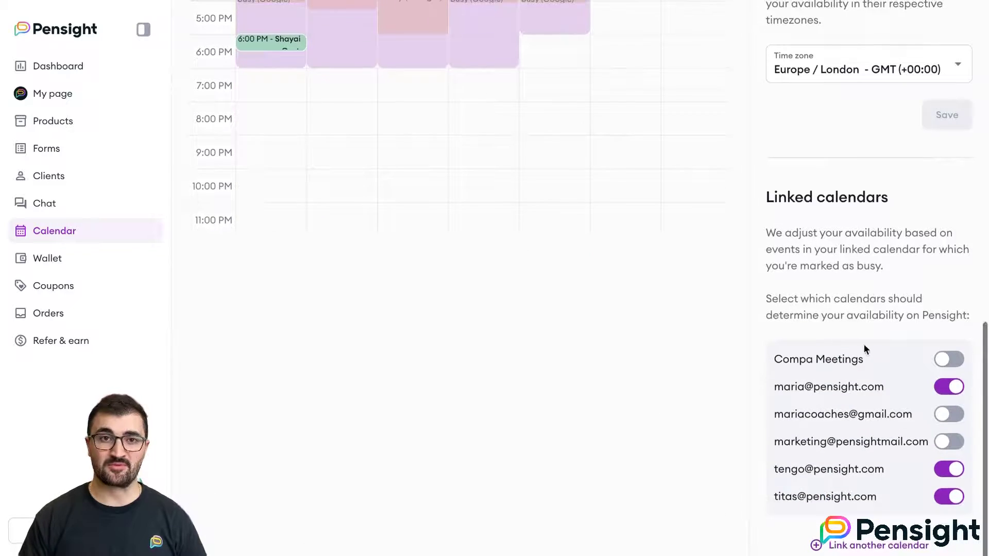
pyautogui.scroll(10, 845, 340)
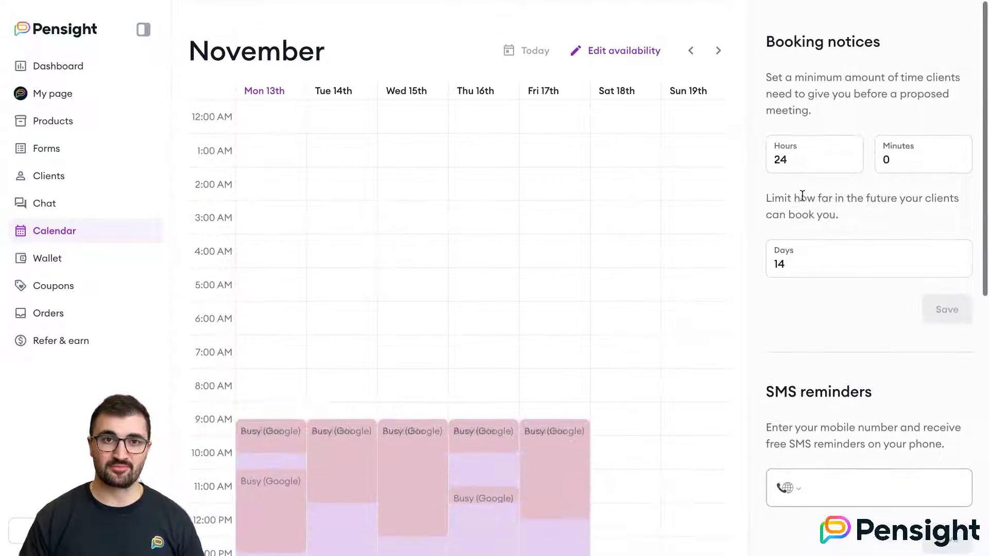
# - Check the booking notices, keeping 24-hour minimum notice and a 14-day booking limit
pyautogui.click(798, 159)
pyautogui.press('BackSpace')
pyautogui.write('4')
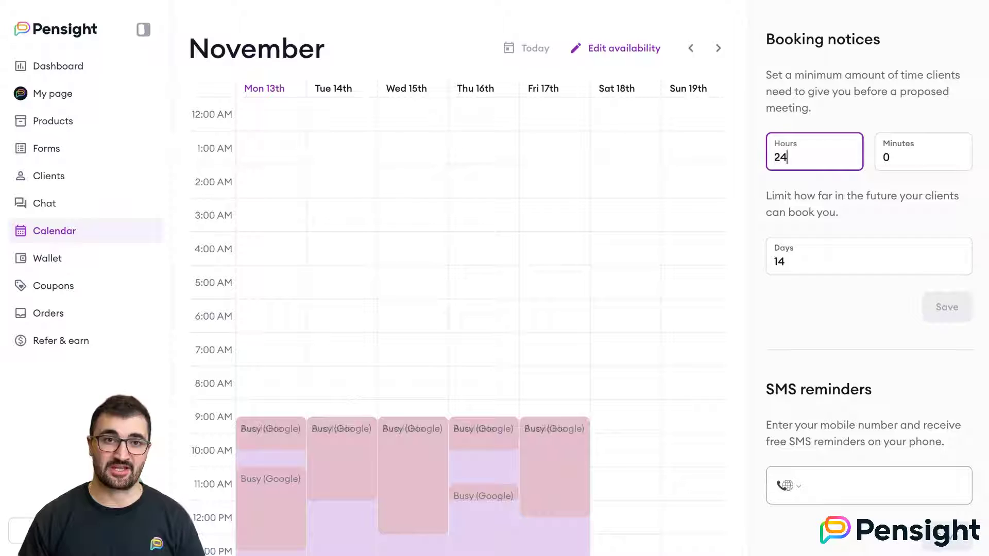
pyautogui.click(823, 258)
pyautogui.click(771, 327)
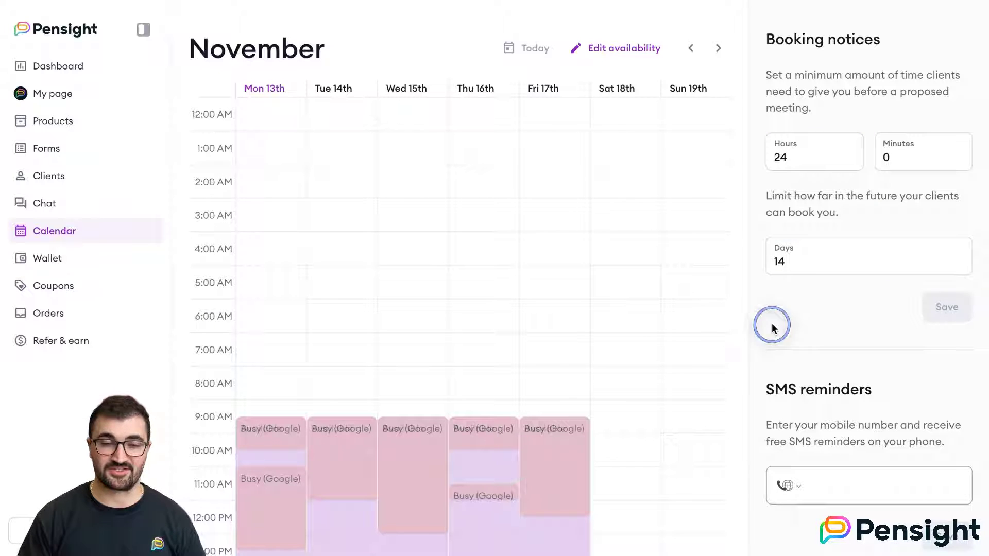
# - Browse the time zone list and keep Europe/London
pyautogui.scroll(-2, 772, 328)
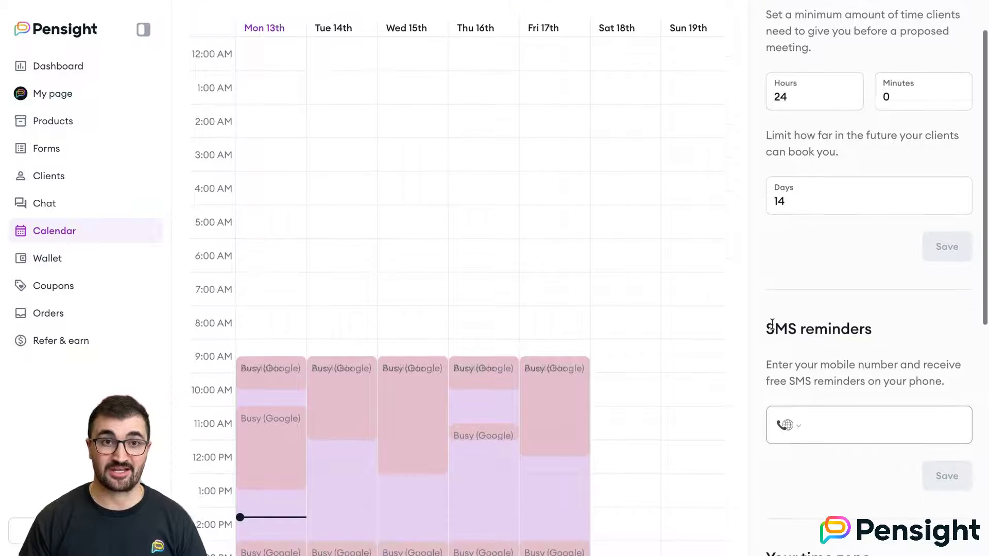
pyautogui.scroll(-2, 771, 325)
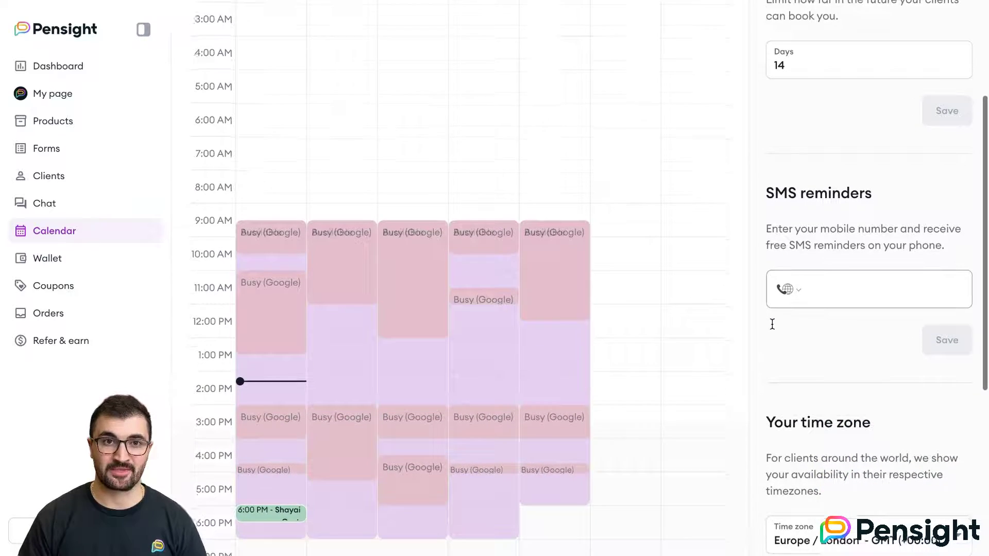
pyautogui.scroll(-1, 772, 323)
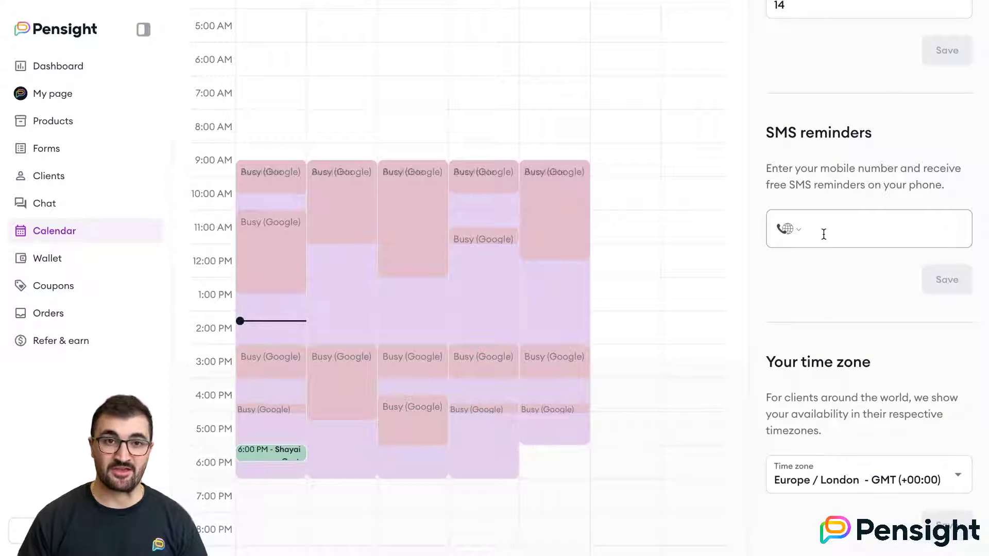
pyautogui.scroll(-1, 800, 279)
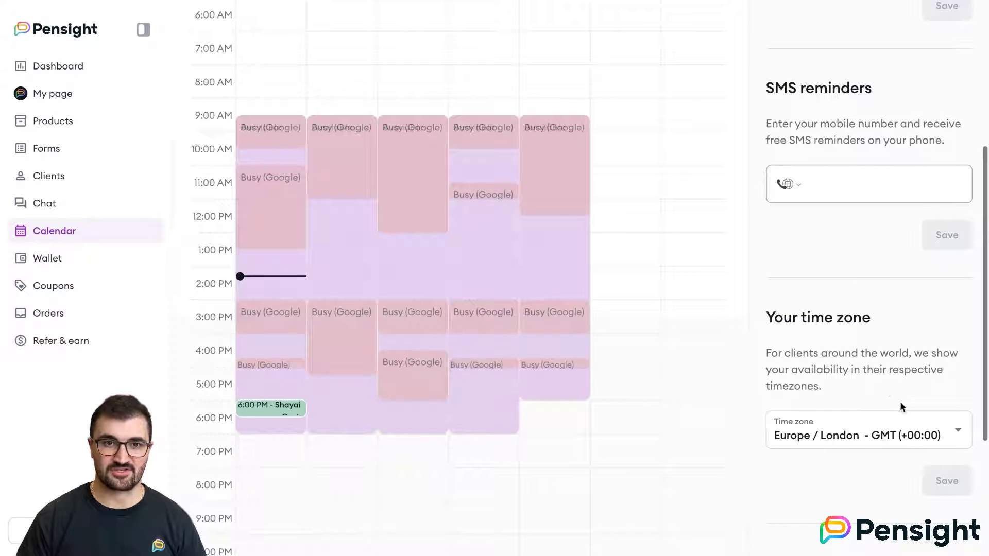
pyautogui.click(957, 430)
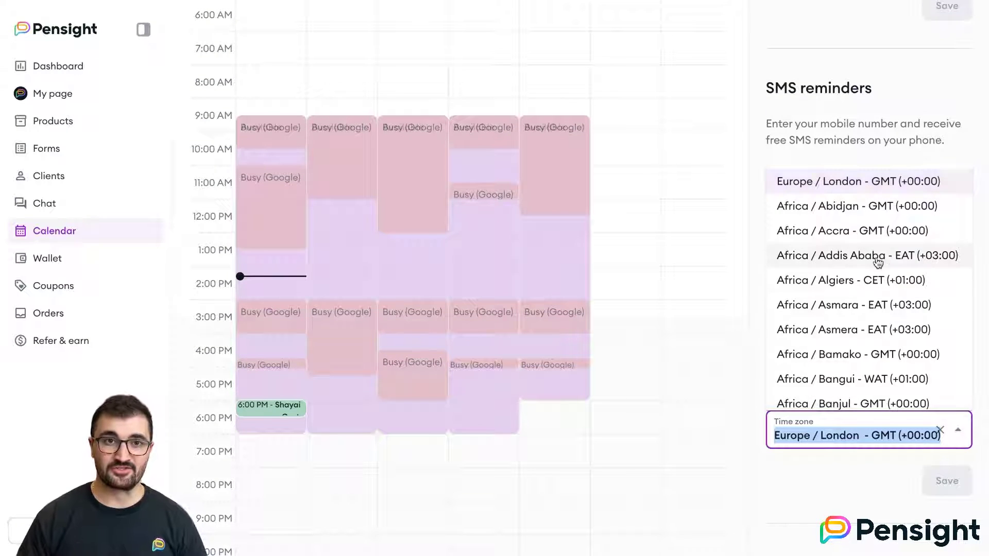
pyautogui.scroll(-6, 878, 256)
pyautogui.scroll(-4, 879, 256)
pyautogui.scroll(13, 879, 252)
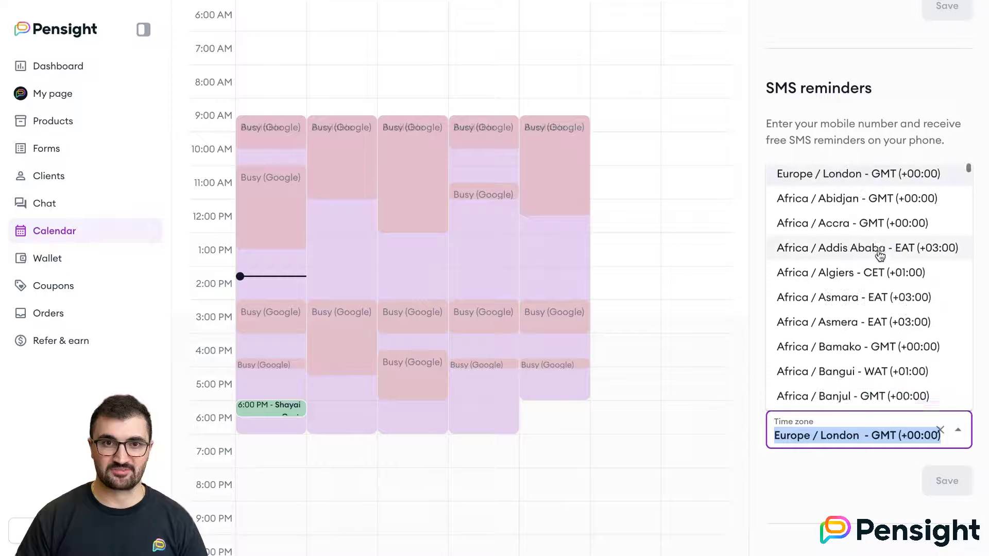
pyautogui.click(855, 186)
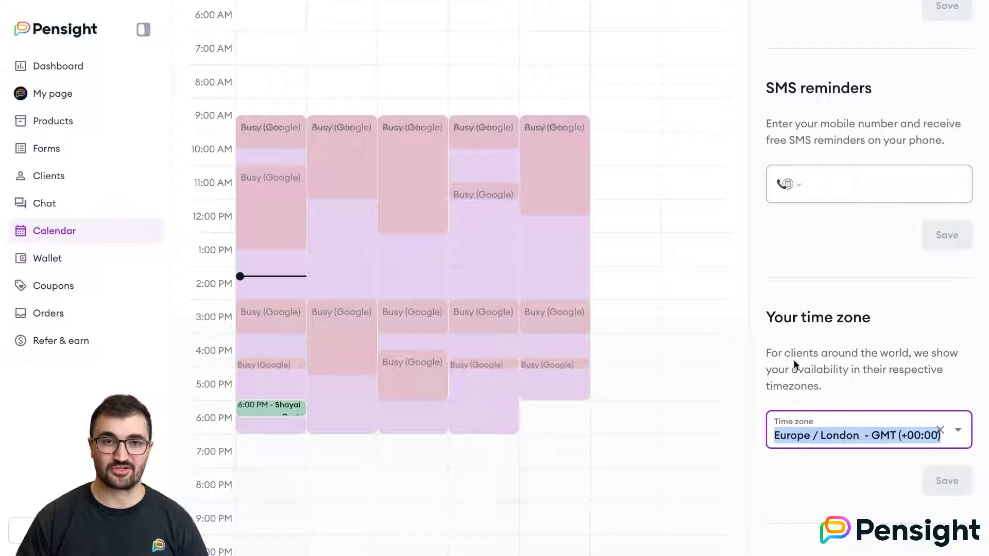
pyautogui.scroll(-1, 794, 365)
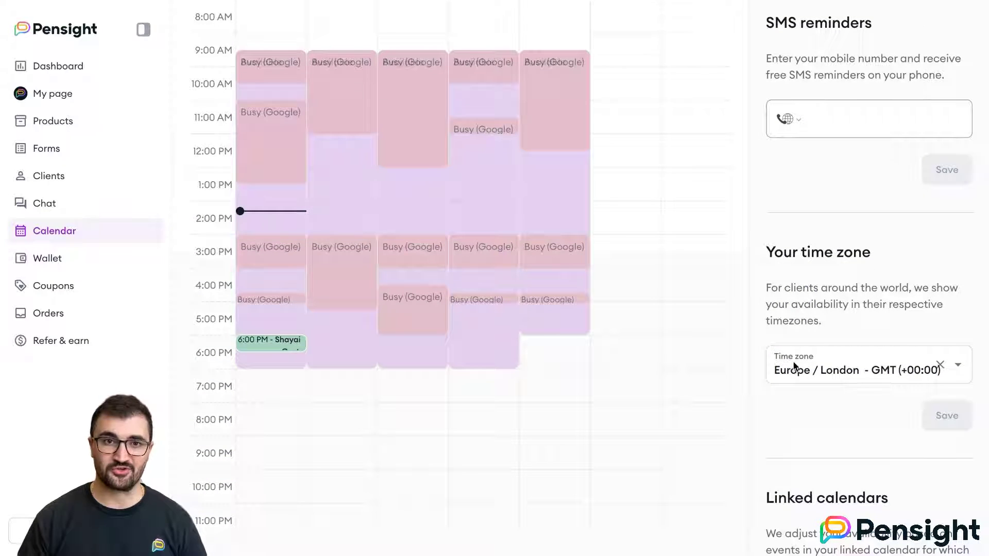
# - Open the Wallet, start Stripe payout setup, then dismiss it to return to the earnings overview
pyautogui.click(77, 259)
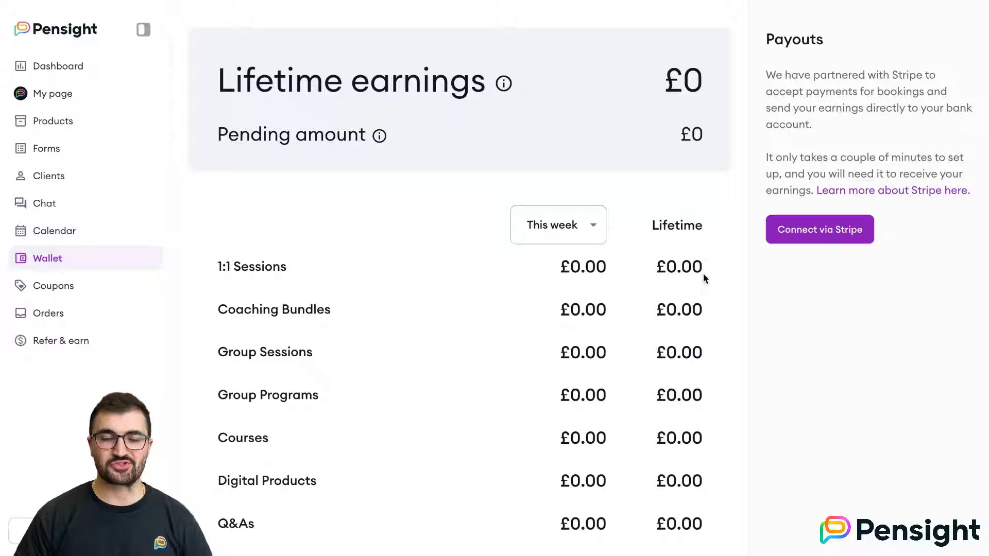
pyautogui.click(818, 236)
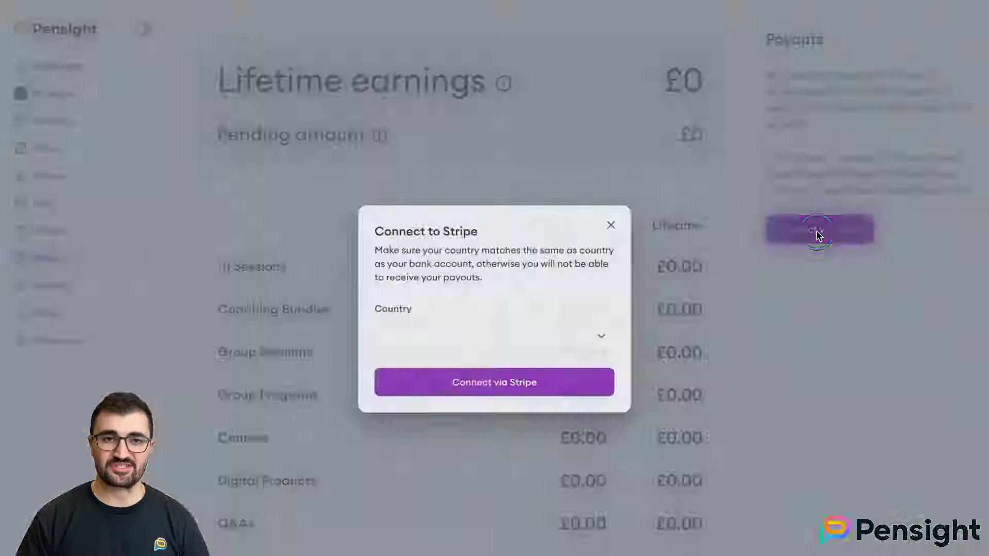
pyautogui.click(612, 225)
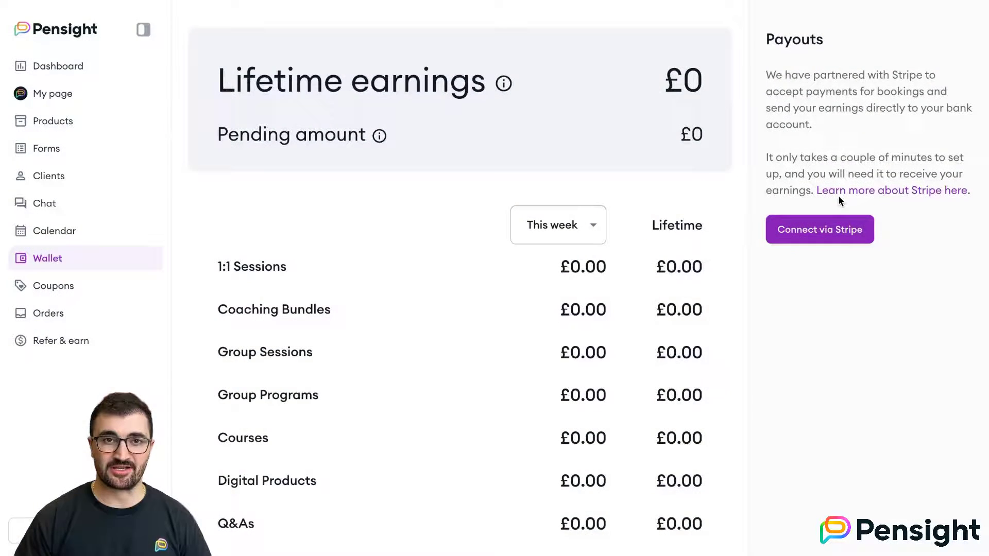
pyautogui.click(842, 195)
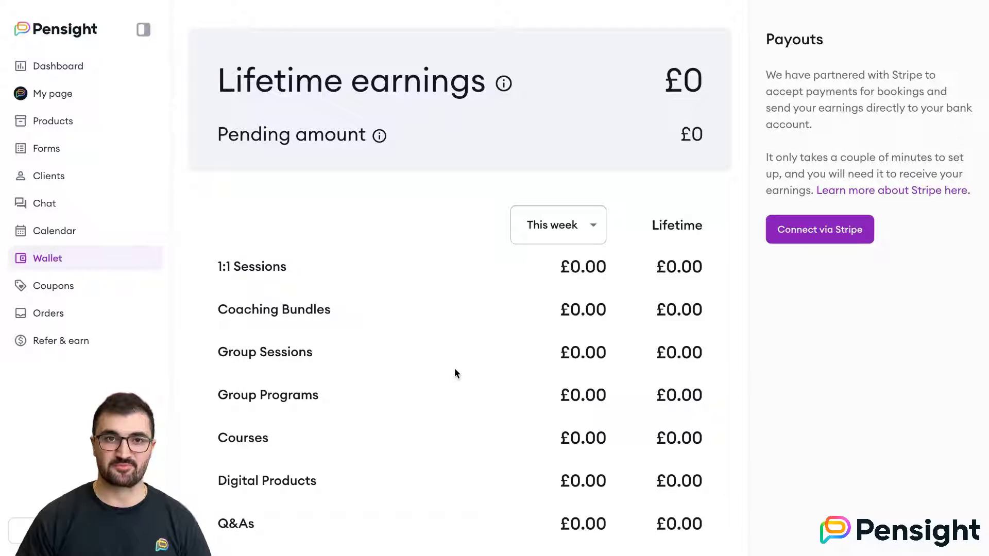
# - Start a new coupon with code NYPROMO and expiry date 12/31/2023
pyautogui.click(81, 288)
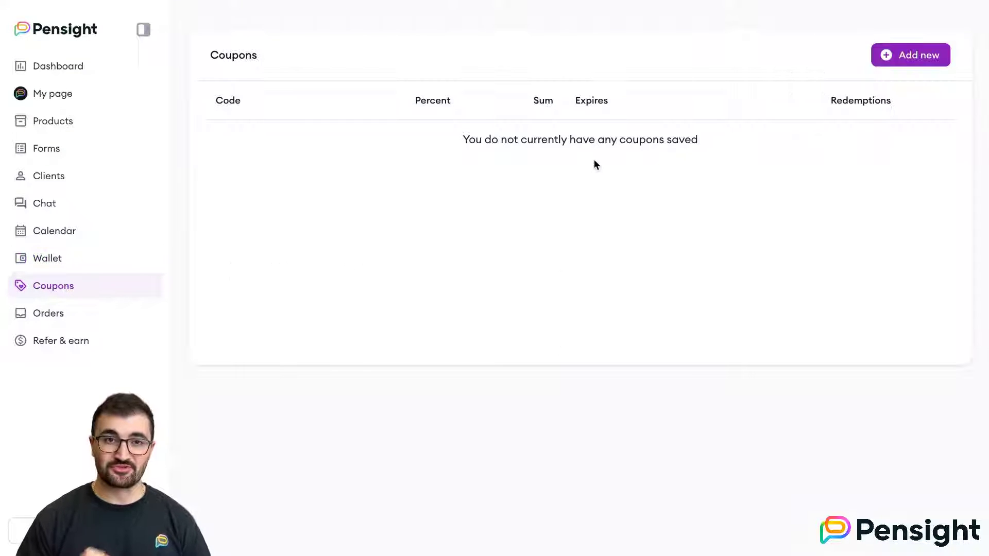
pyautogui.click(906, 57)
pyautogui.click(272, 160)
pyautogui.write('NYPROMO')
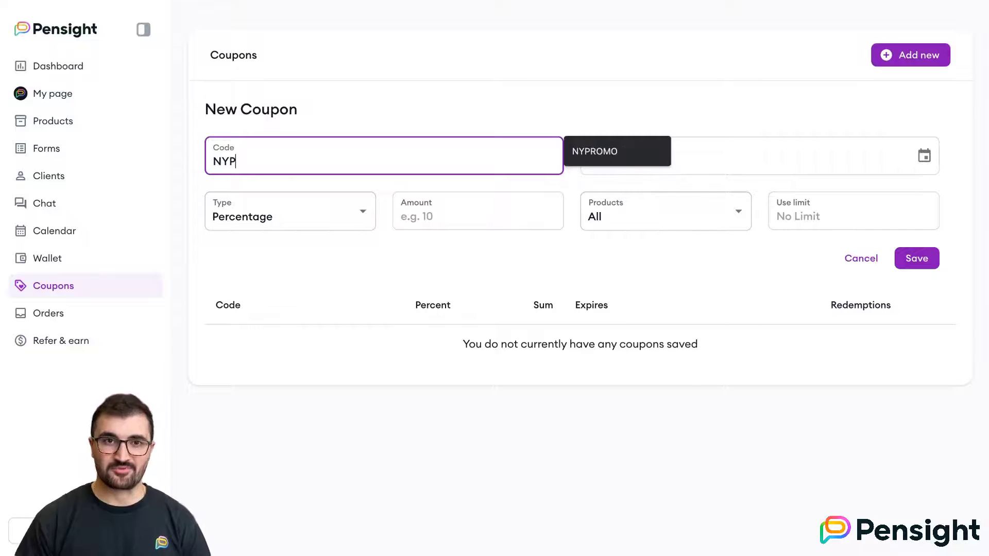
pyautogui.click(634, 159)
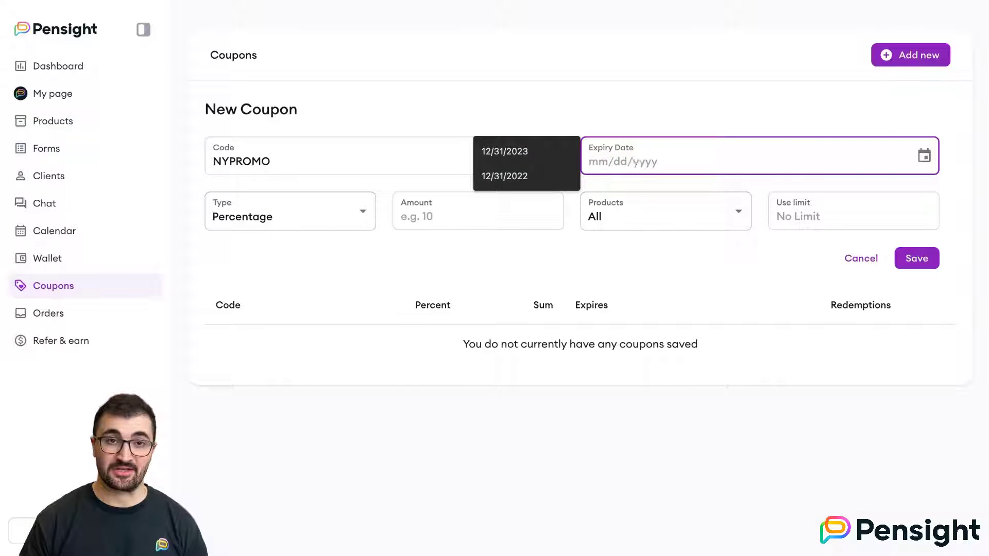
pyautogui.write('12/31/2023')
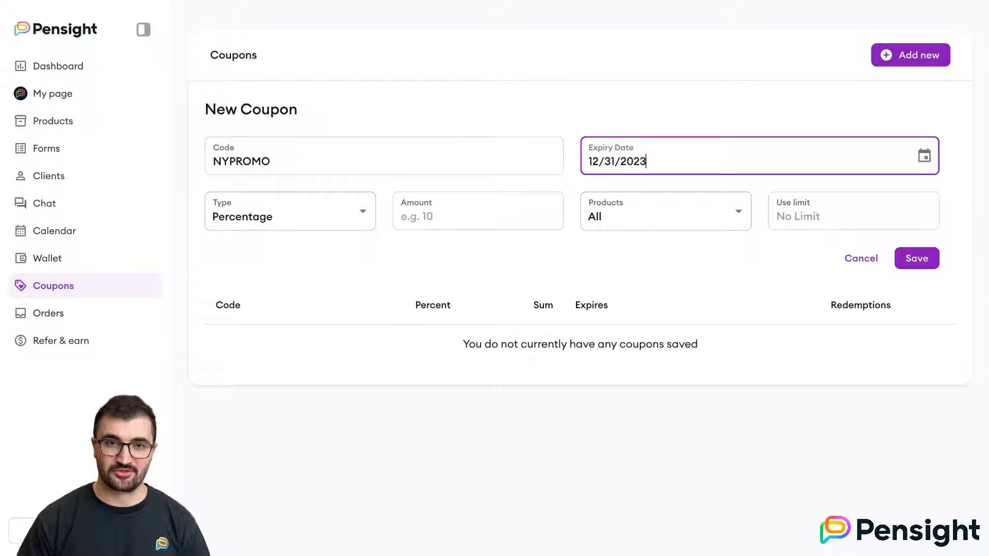
# - Set the discount type to fixed sum, clear the expiry date and set a use limit of 10
pyautogui.click(450, 219)
pyautogui.click(346, 220)
pyautogui.click(333, 272)
pyautogui.click(651, 159)
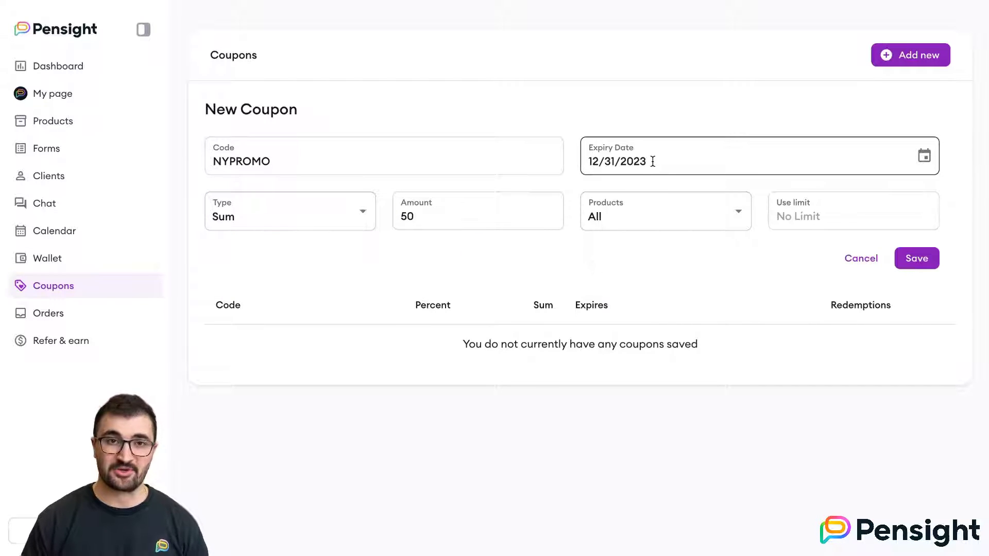
pyautogui.hotkey('ctrl', 'a')
pyautogui.press('BackSpace')
pyautogui.click(850, 217)
pyautogui.write('10')
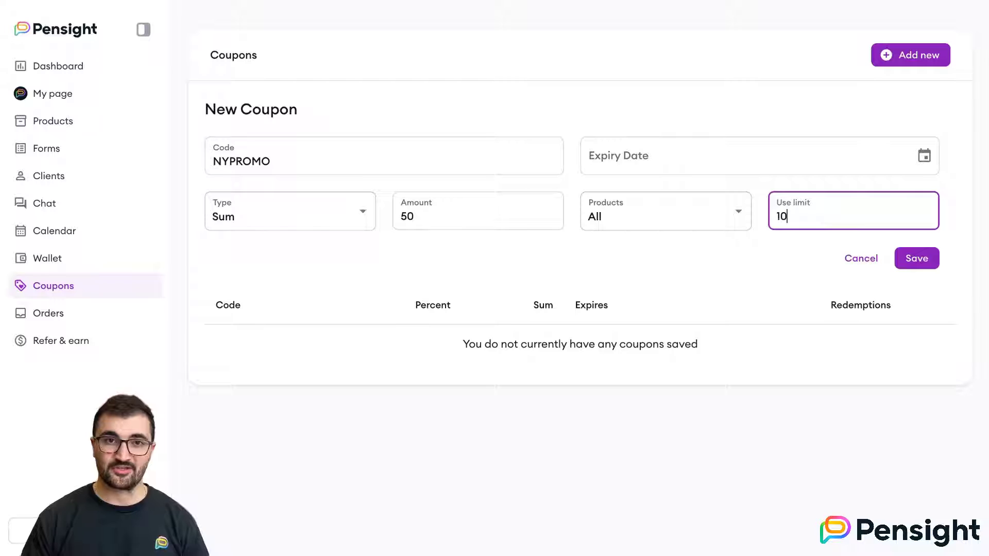
# - Switch the discount type to percentage and save the NYPROMO coupon
pyautogui.click(514, 220)
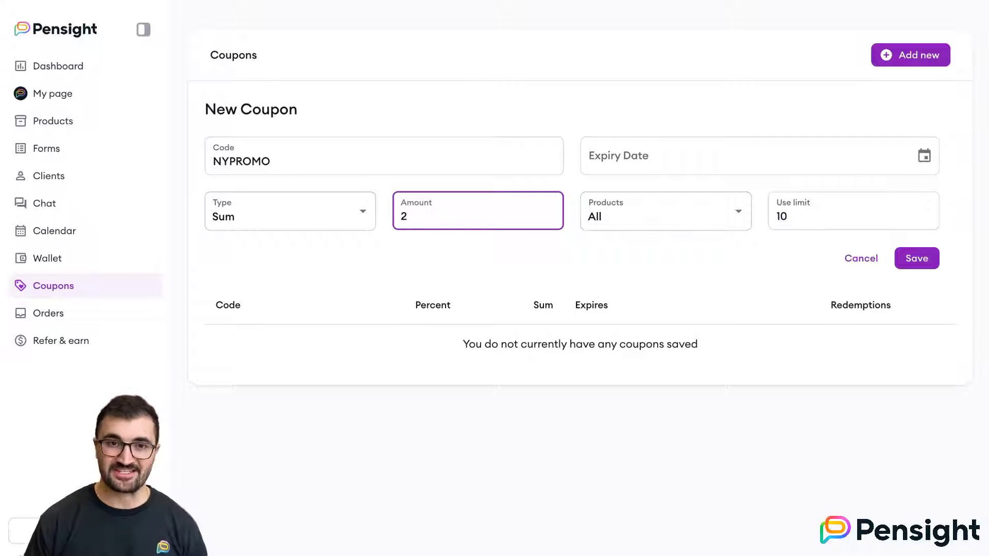
pyautogui.click(261, 209)
pyautogui.click(268, 256)
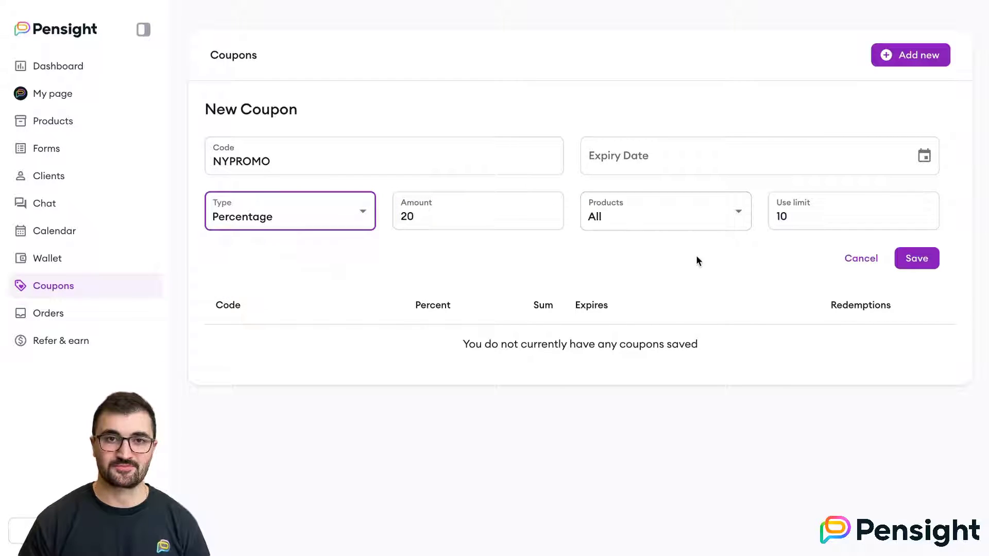
pyautogui.click(912, 258)
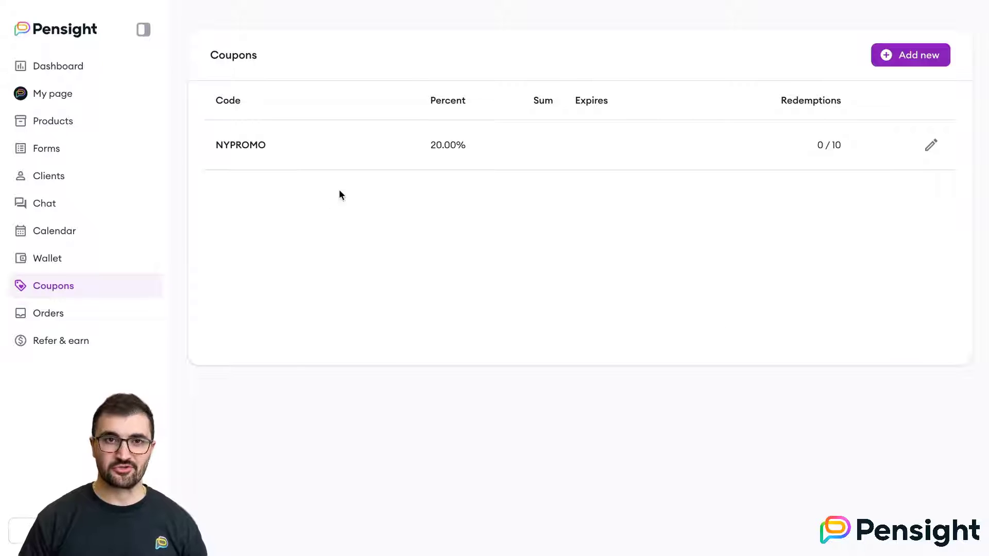
# - Review the Orders list and the latest order's action menu
pyautogui.click(69, 316)
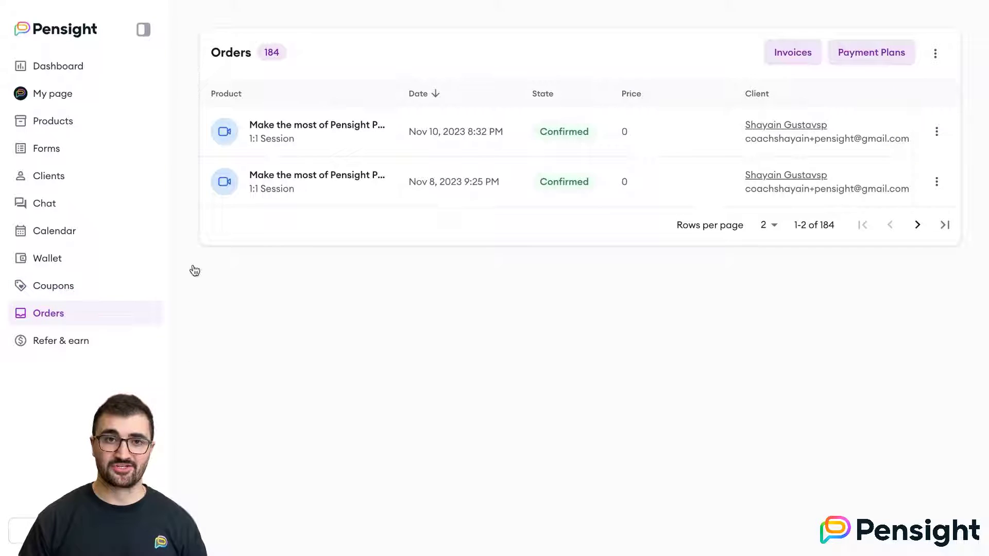
pyautogui.click(936, 131)
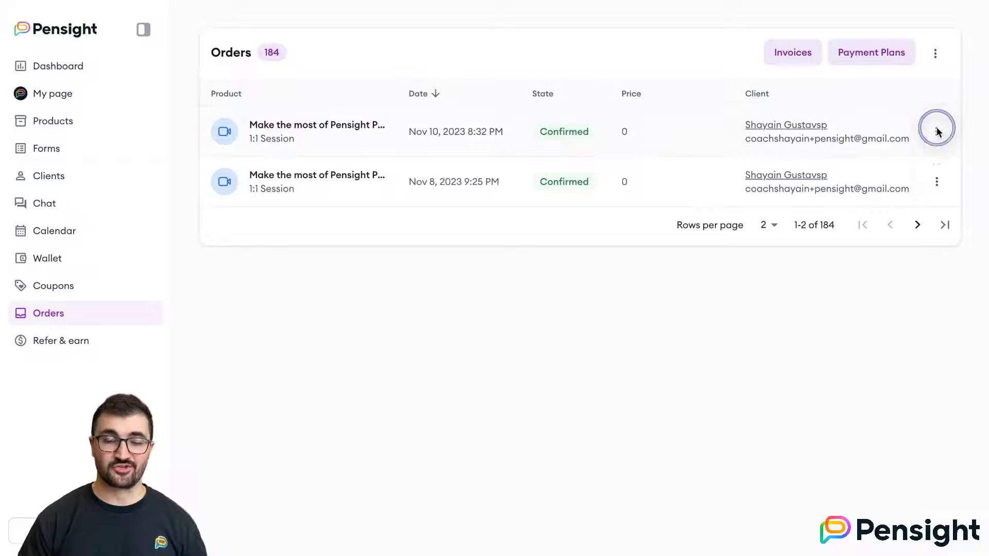
pyautogui.click(927, 196)
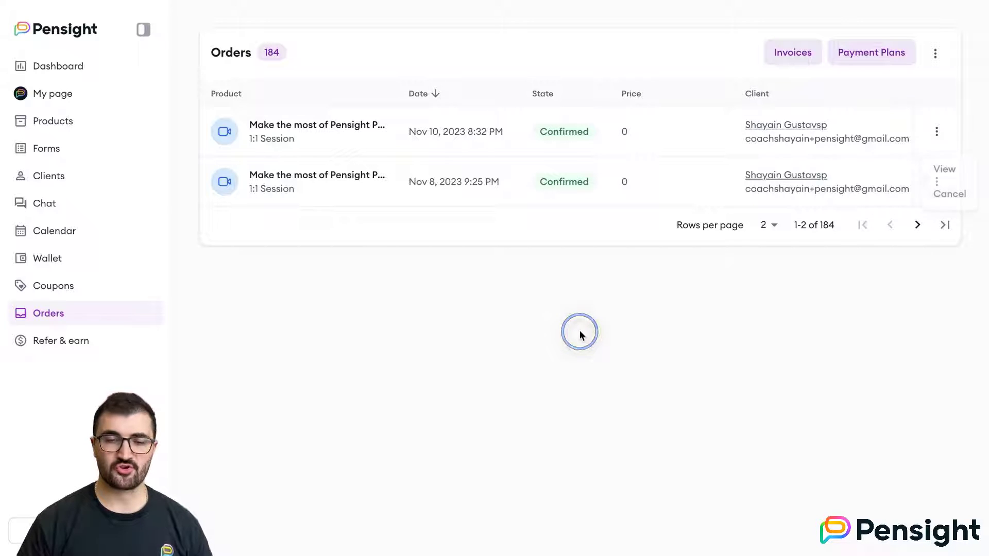
# - View the Subscribe form's submissions and return to the Forms overview
pyautogui.click(58, 147)
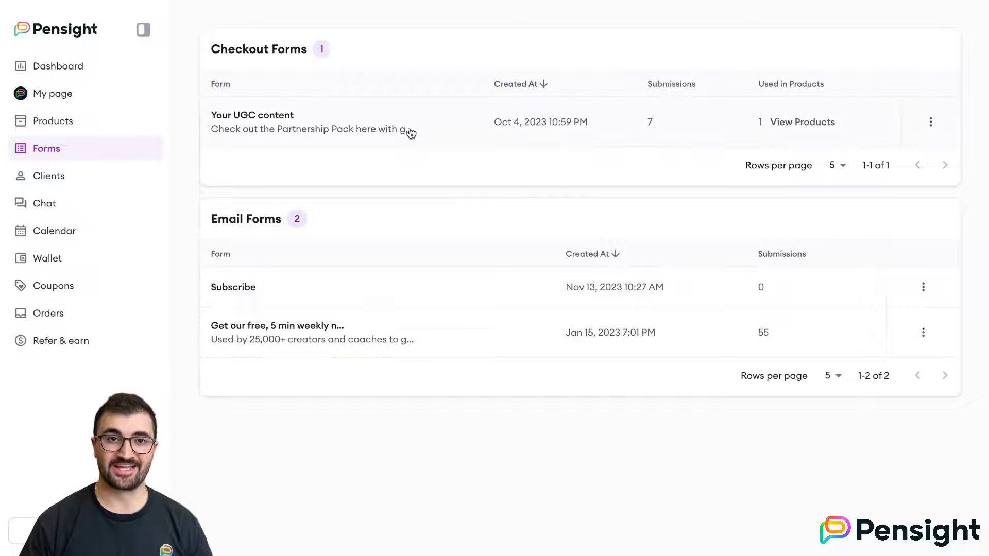
pyautogui.click(484, 293)
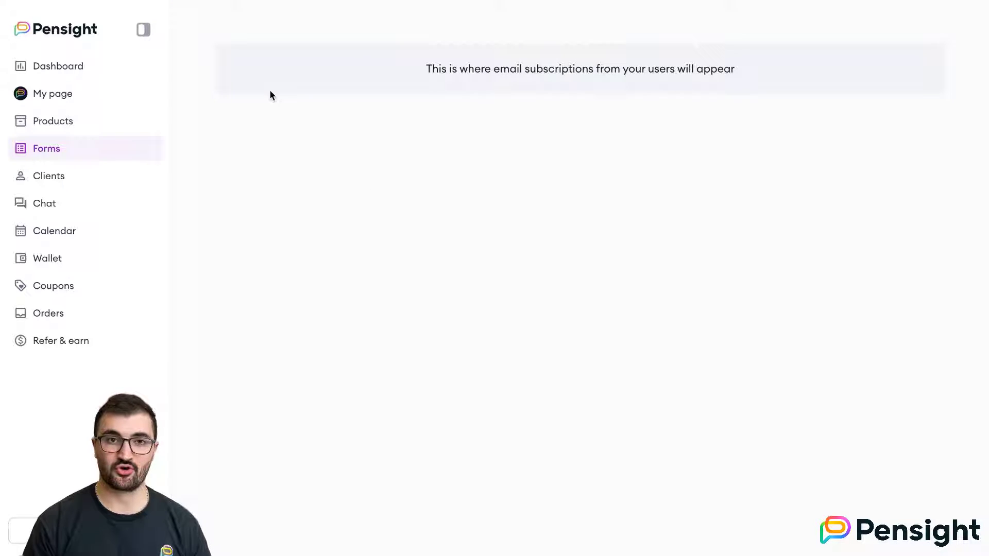
pyautogui.hotkey('alt', 'Left')
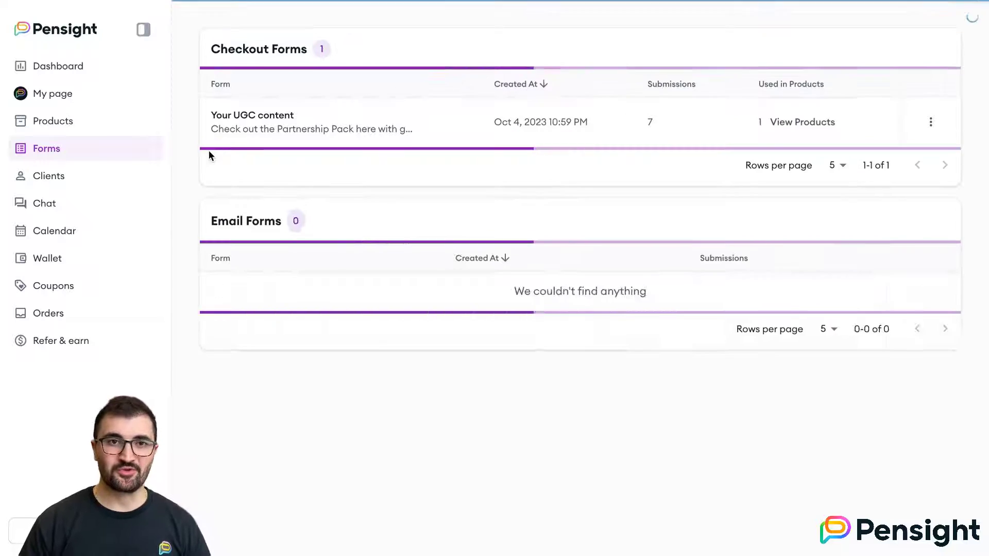
# - On Refer & earn, highlight the $50 and 20% reward lines, copy the referral link, open the media pack
pyautogui.click(63, 351)
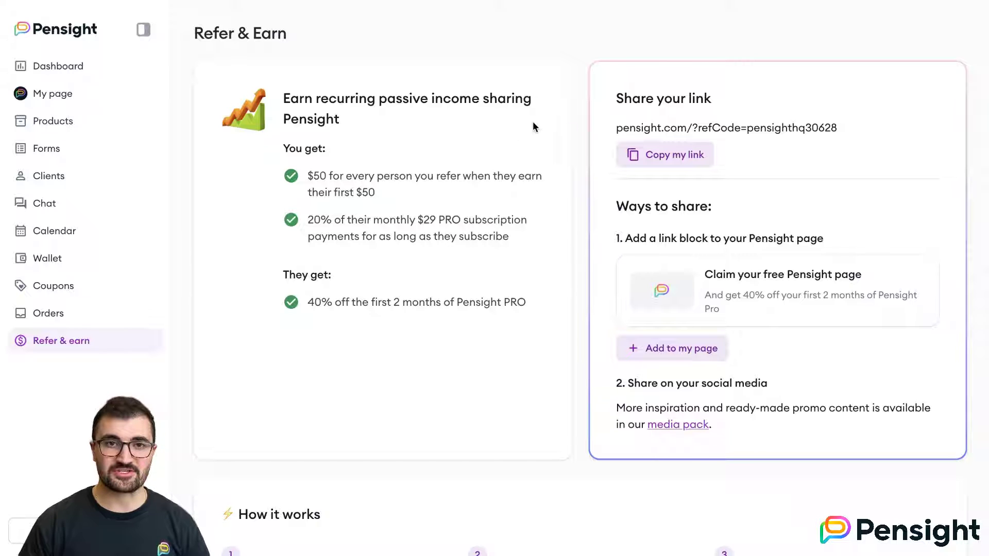
pyautogui.moveTo(306, 179); pyautogui.dragTo(389, 190)
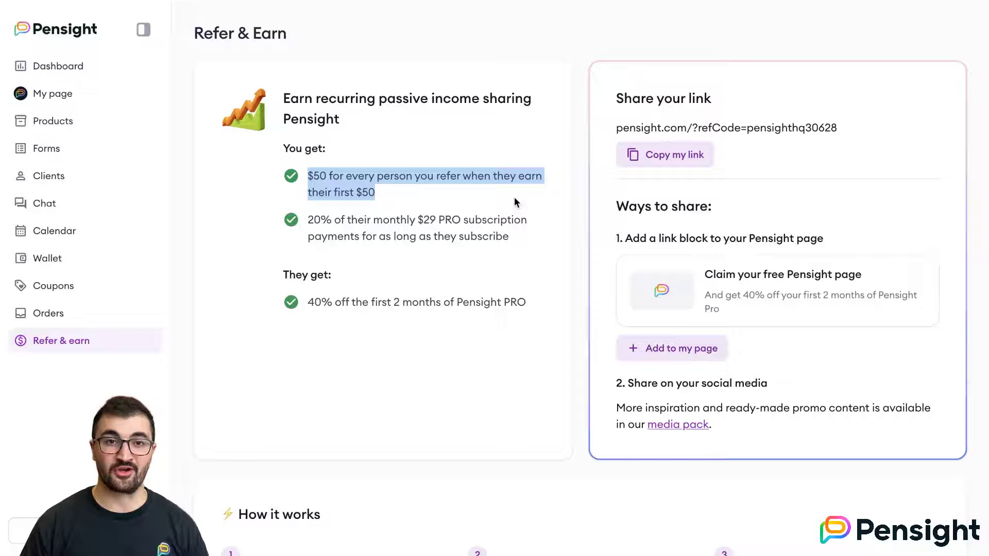
pyautogui.moveTo(308, 221); pyautogui.dragTo(511, 238)
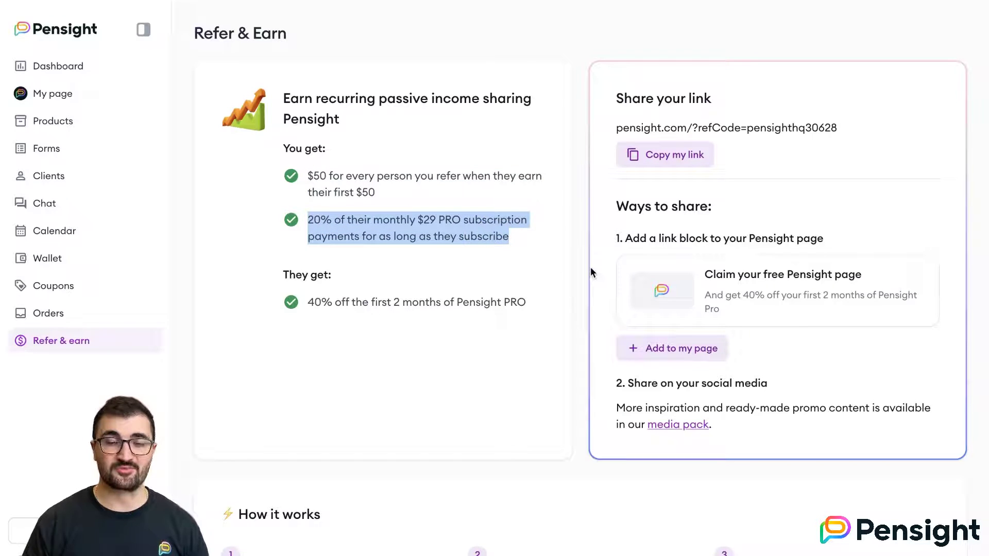
pyautogui.click(552, 264)
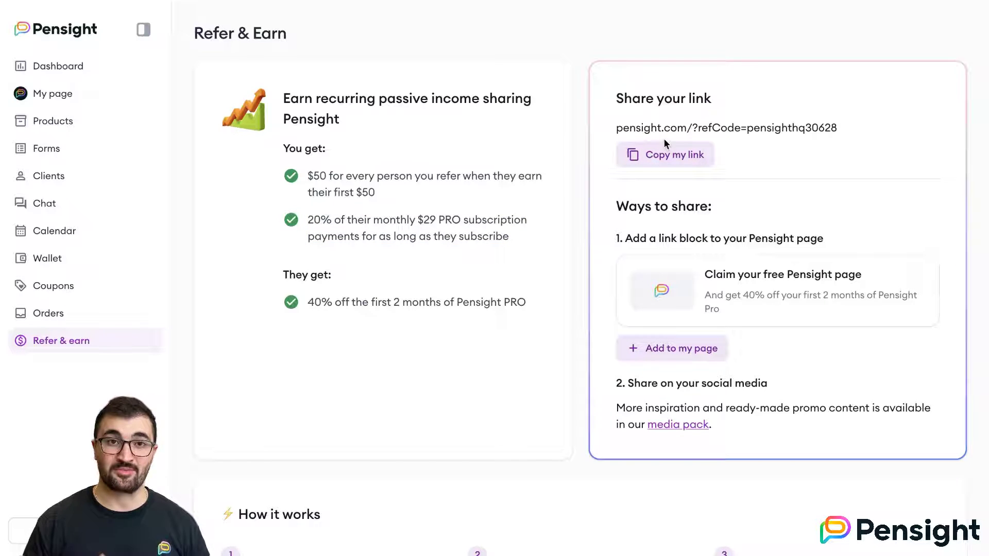
pyautogui.click(653, 155)
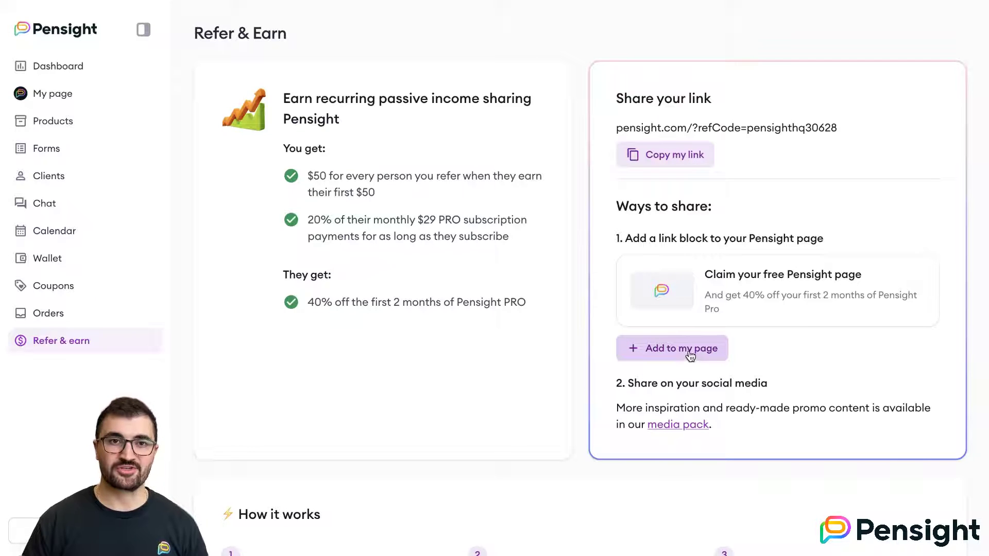
pyautogui.click(669, 424)
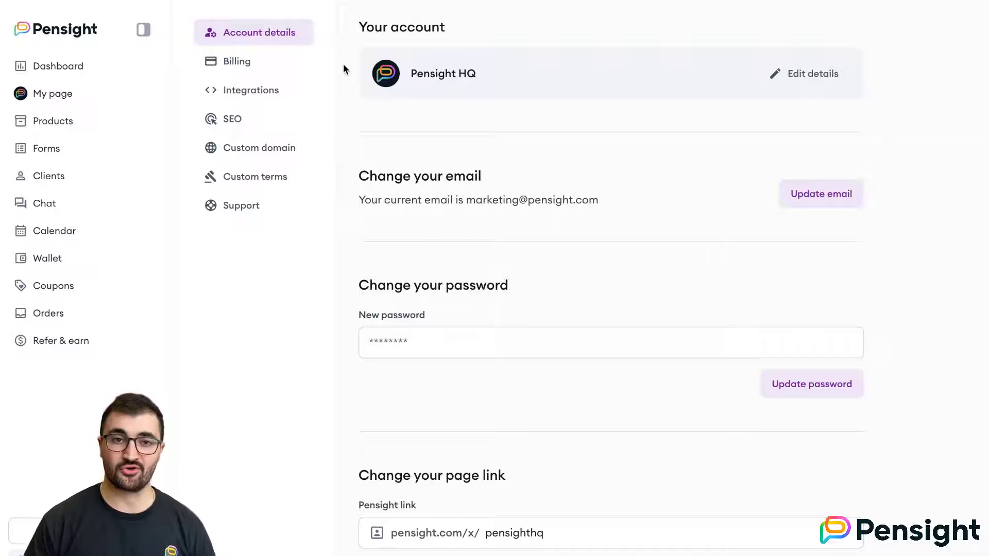
# - Check the Google Analytics, Meta and TikTok pixel fields and the Zapier connection, then go to SEO
pyautogui.click(247, 91)
pyautogui.click(456, 100)
pyautogui.click(454, 169)
pyautogui.click(454, 231)
pyautogui.scroll(-3, 481, 322)
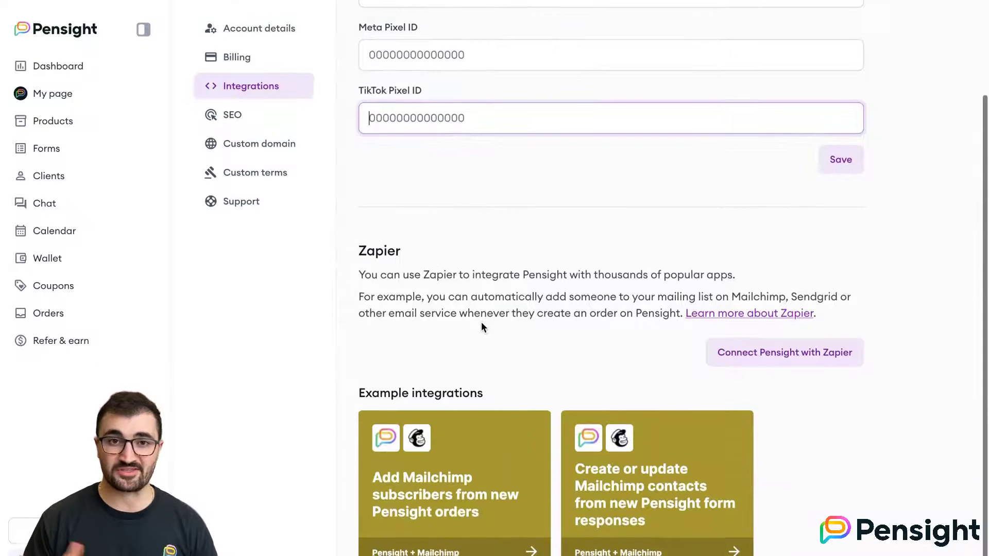
pyautogui.click(739, 363)
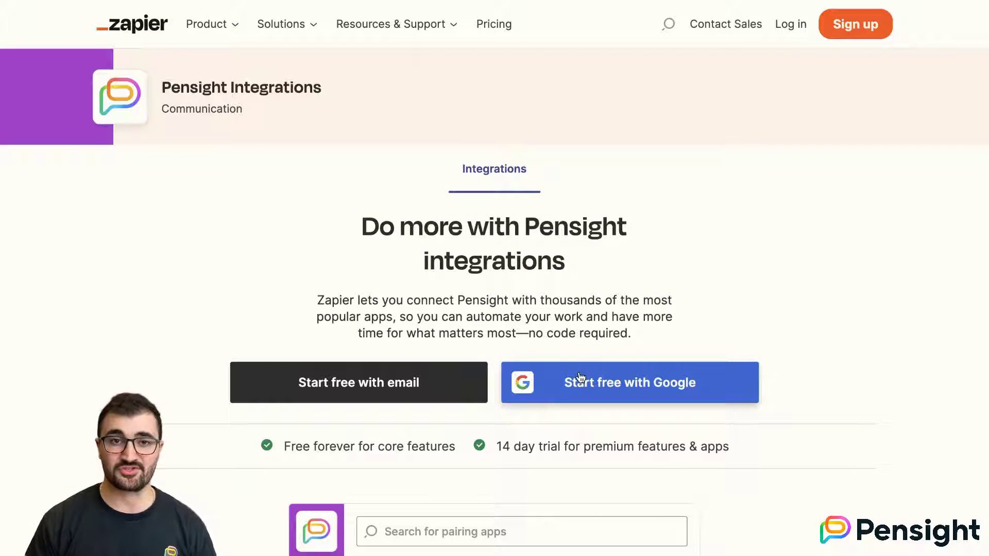
pyautogui.hotkey('ctrl', 'w')
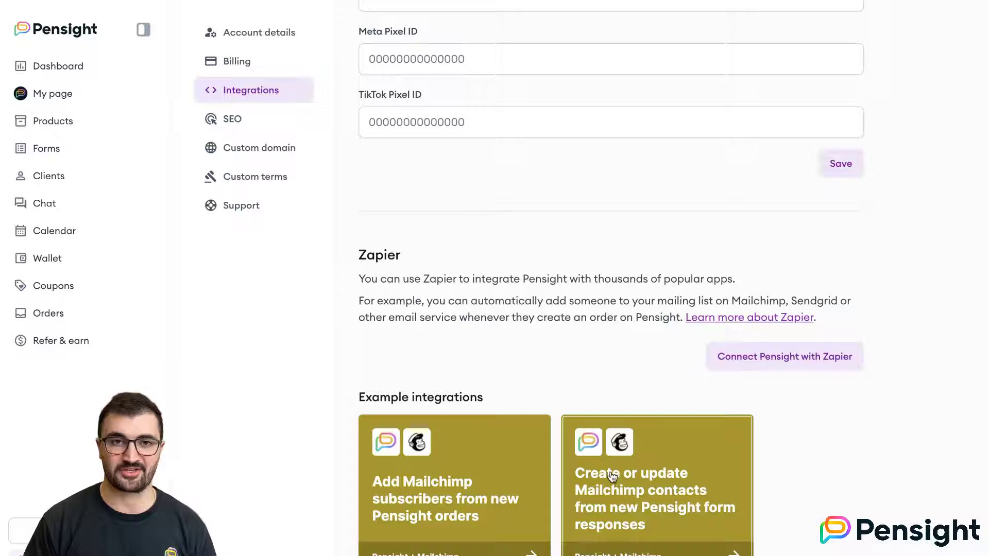
pyautogui.click(275, 117)
# - Enter the custom domain 'joh' and continue to its DNS records step
pyautogui.click(491, 106)
pyautogui.click(503, 177)
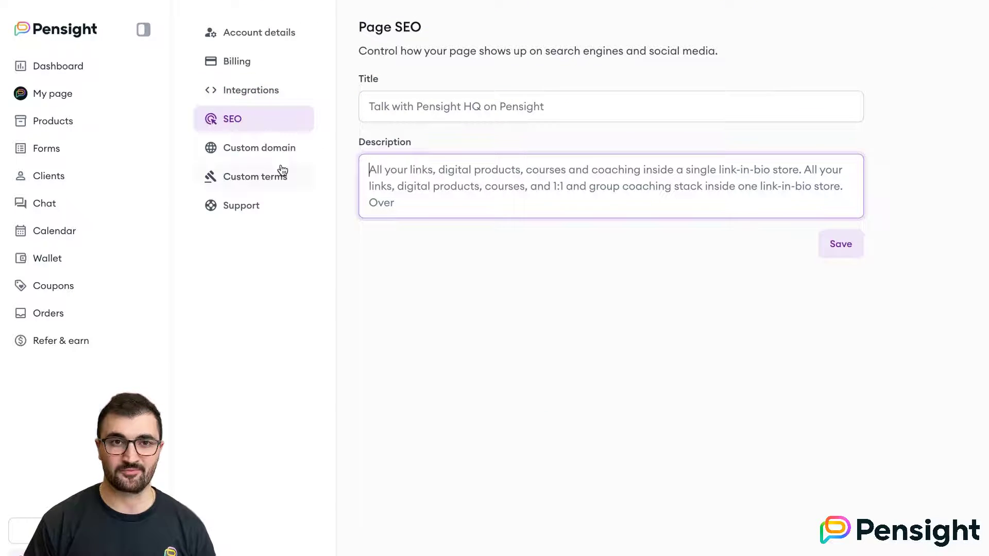
pyautogui.click(259, 149)
pyautogui.click(419, 145)
pyautogui.write('johndoecoaching.com')
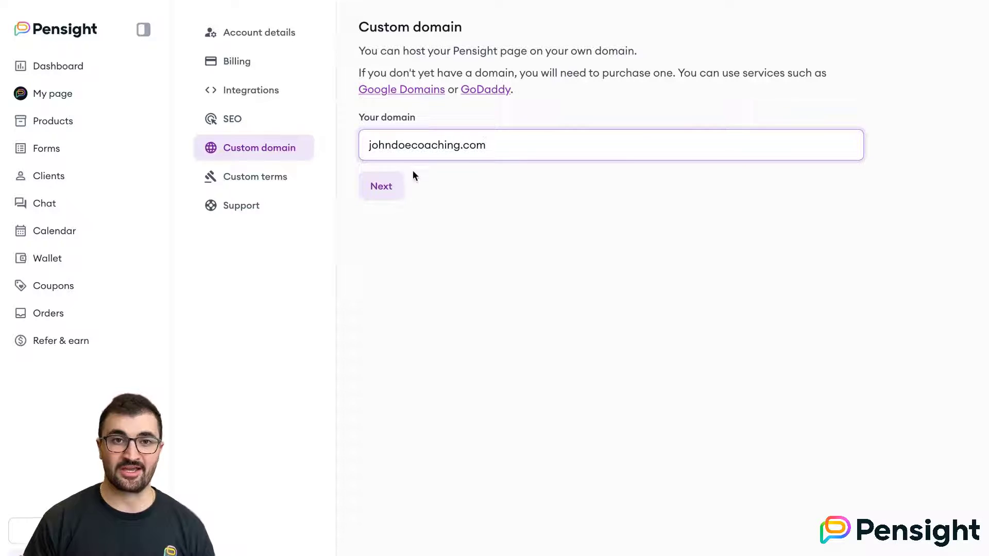
pyautogui.click(382, 186)
pyautogui.scroll(-3, 495, 395)
pyautogui.scroll(3, 496, 395)
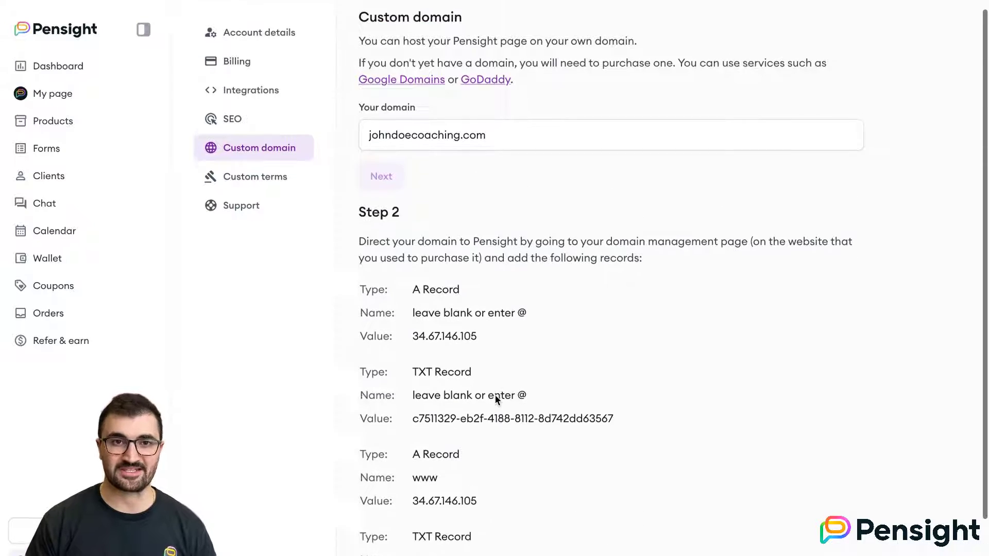
# - Enable custom terms of service and start editing the terms text
pyautogui.click(256, 184)
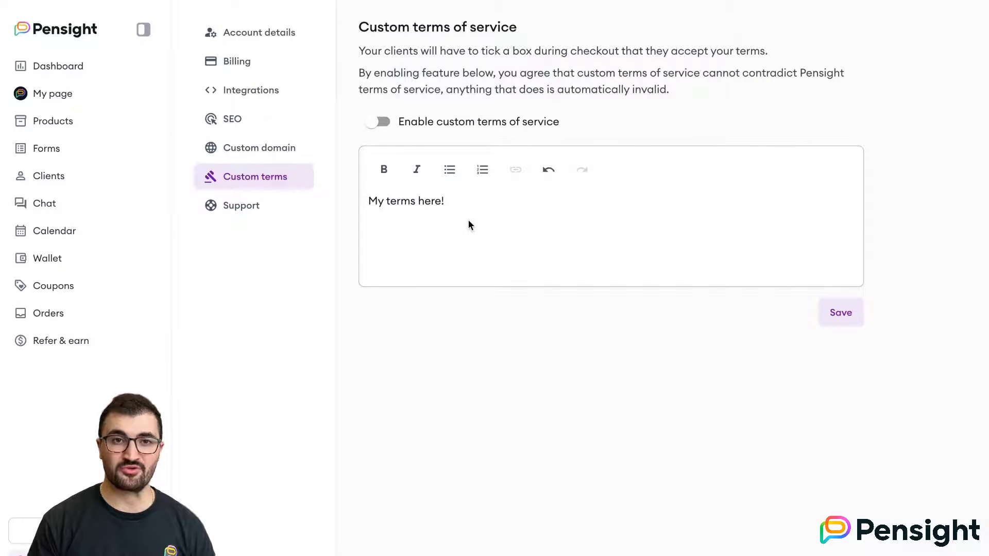
pyautogui.click(381, 122)
pyautogui.click(463, 204)
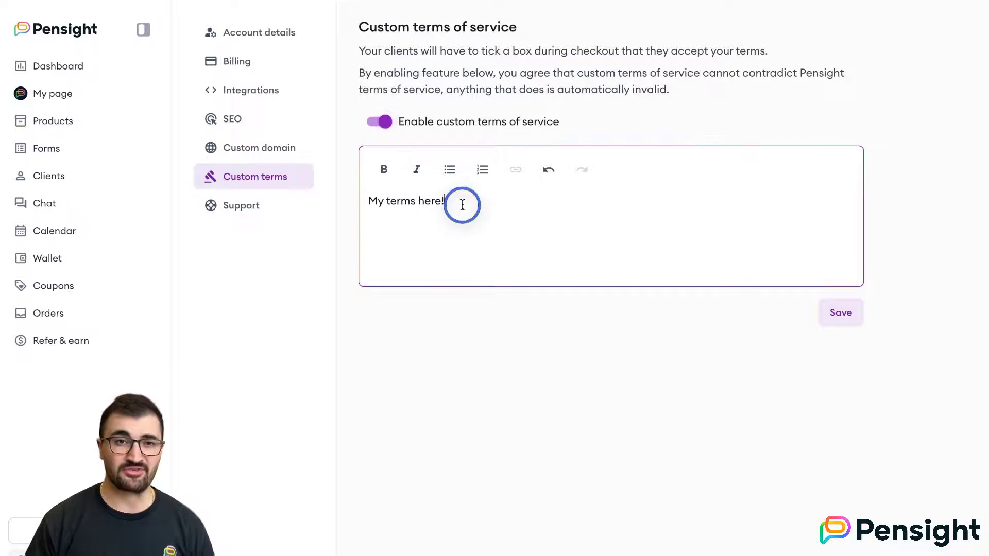